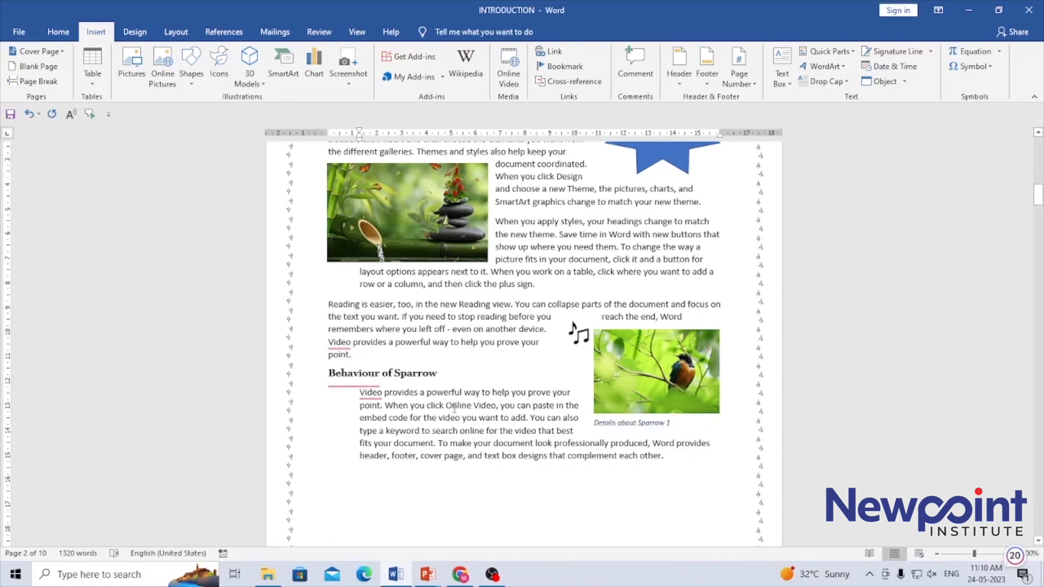
# Step: Scroll up to view the cover page, then return to the end of page 2's INTRODUCTION heading
pyautogui.moveTo(1039, 197); pyautogui.dragTo(1038, 138)
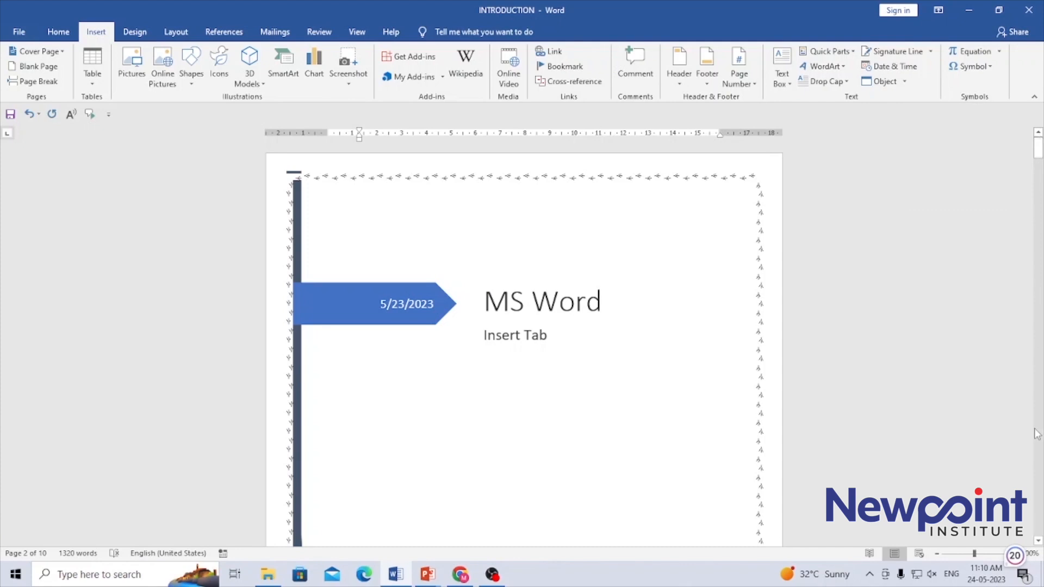
pyautogui.click(1038, 541)
pyautogui.click(1038, 542)
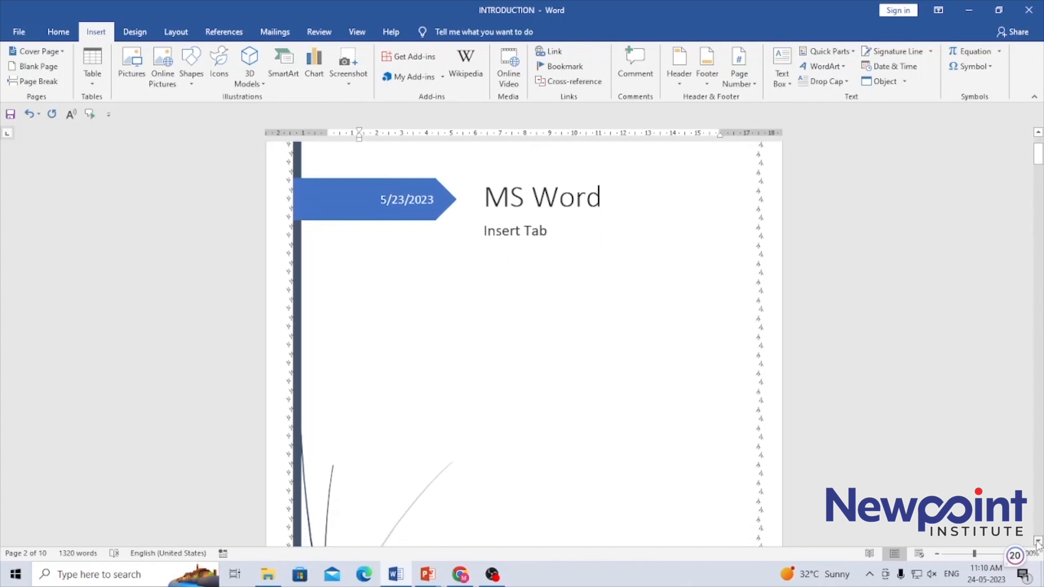
pyautogui.click(1038, 542)
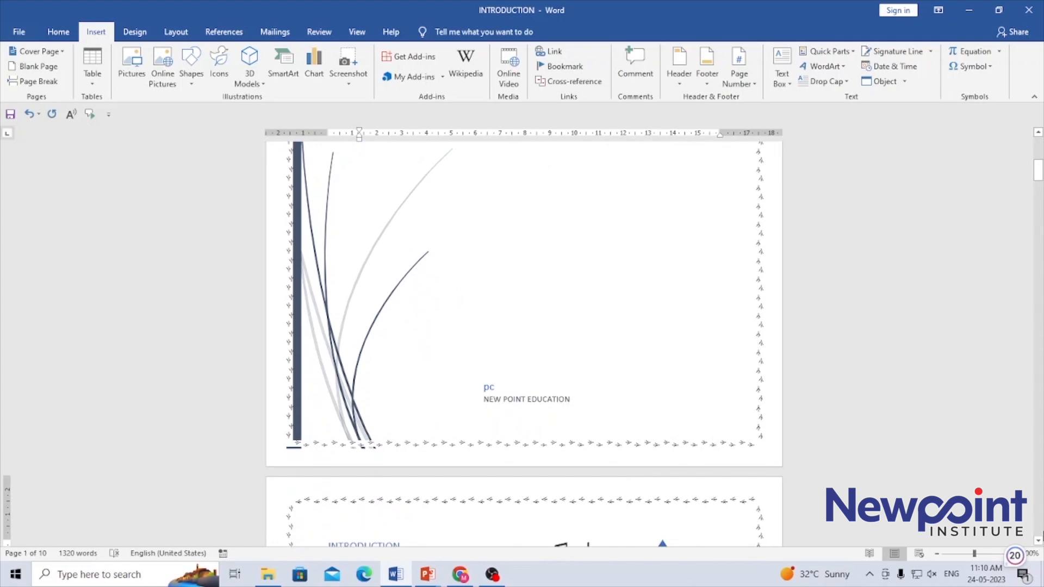
pyautogui.click(1038, 542)
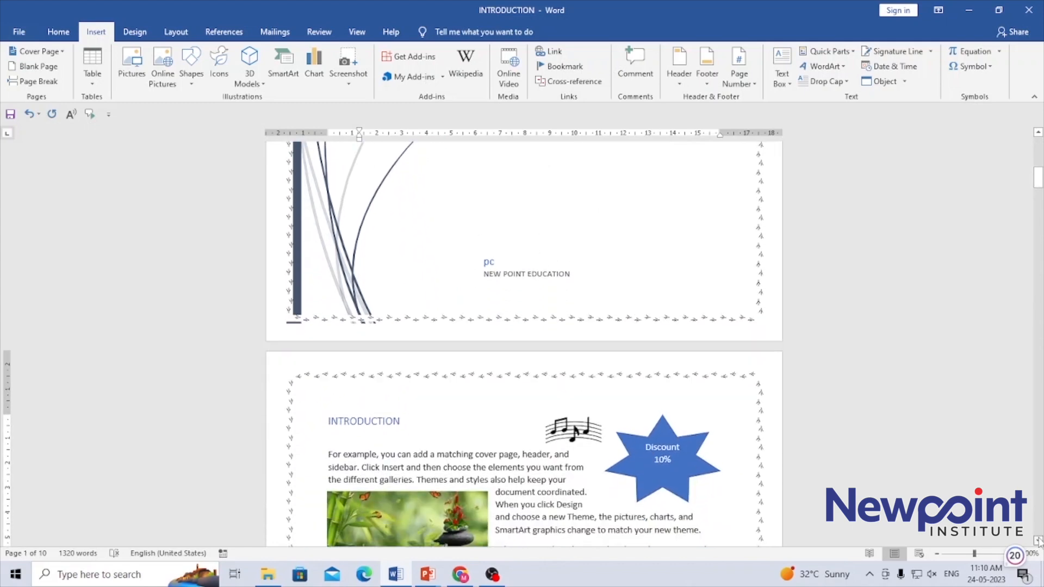
pyautogui.click(477, 385)
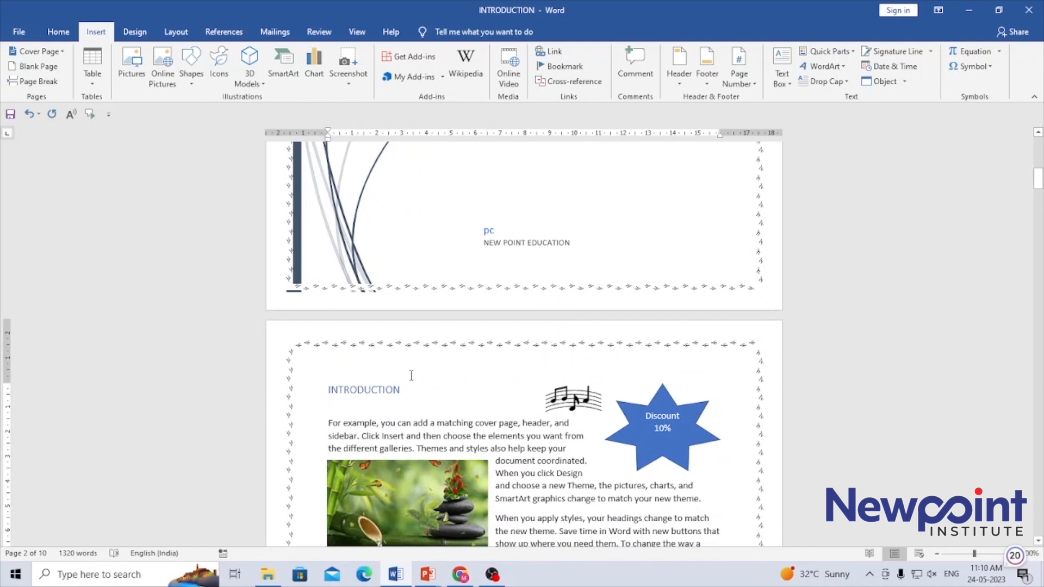
# Step: Insert the built-in Banded header, a blue bar titled MS WORD, from the Header gallery
pyautogui.click(674, 83)
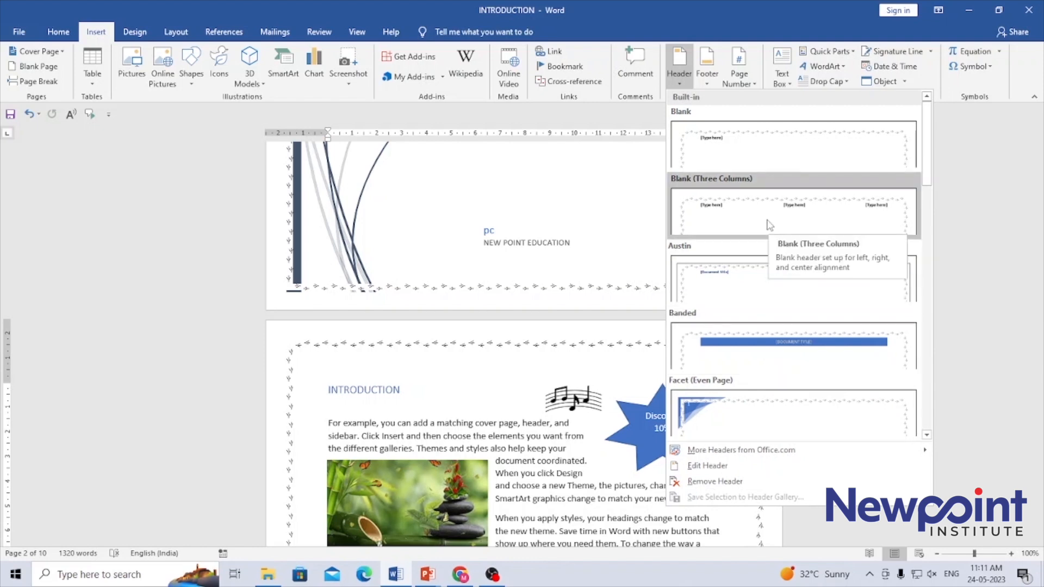
pyautogui.click(768, 343)
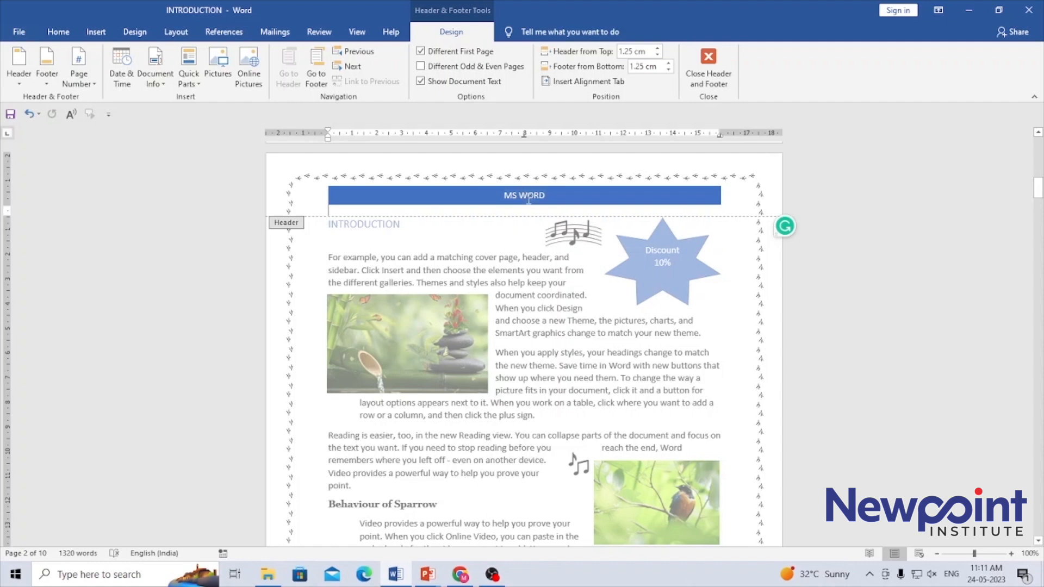
# Step: Replace the header title MS WORD with NEW POINT EDUCATION and close the header
pyautogui.click(545, 198)
pyautogui.click(549, 205)
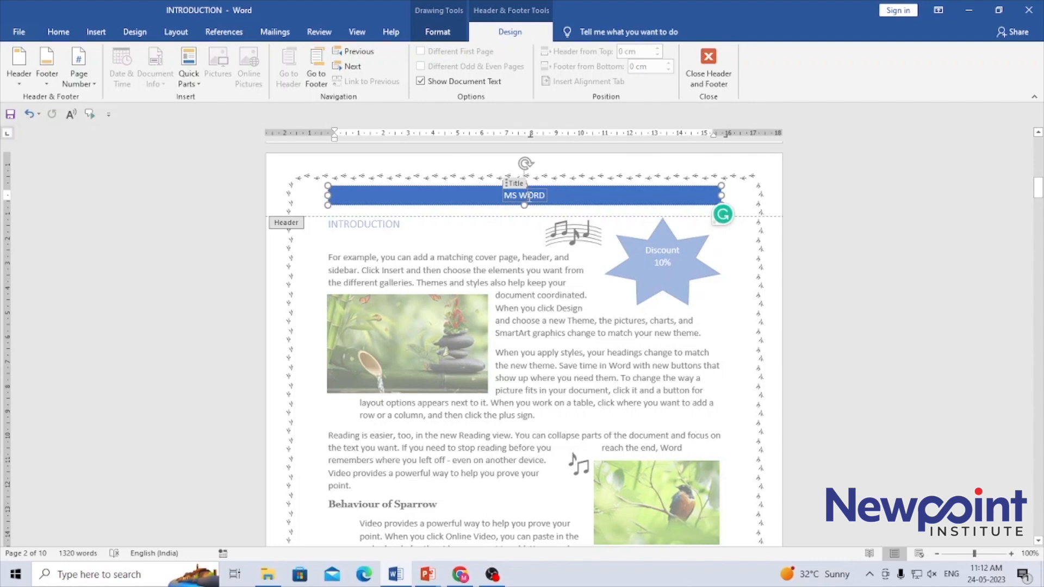
pyautogui.doubleClick(538, 197)
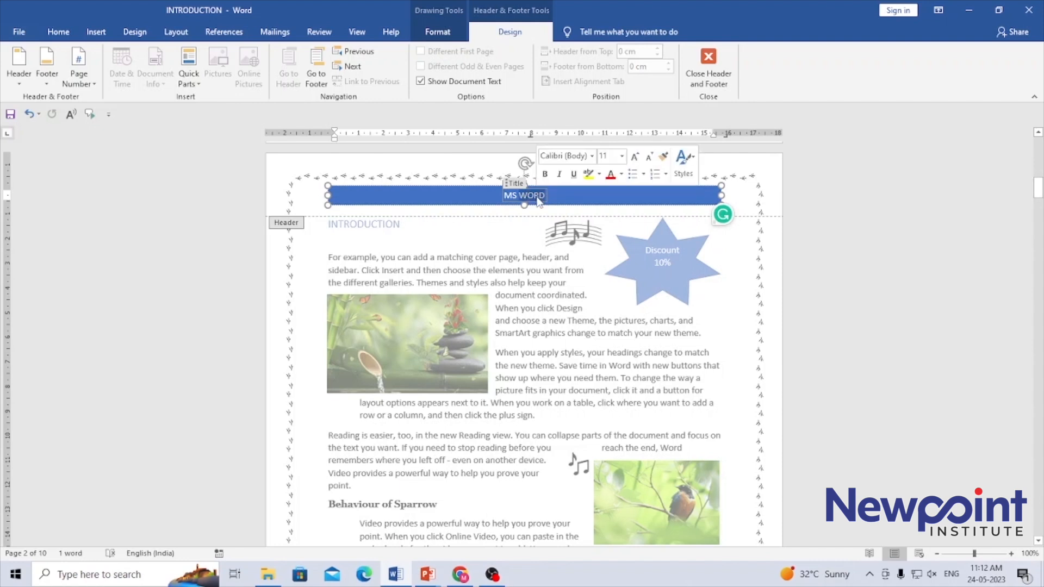
pyautogui.press('Delete')
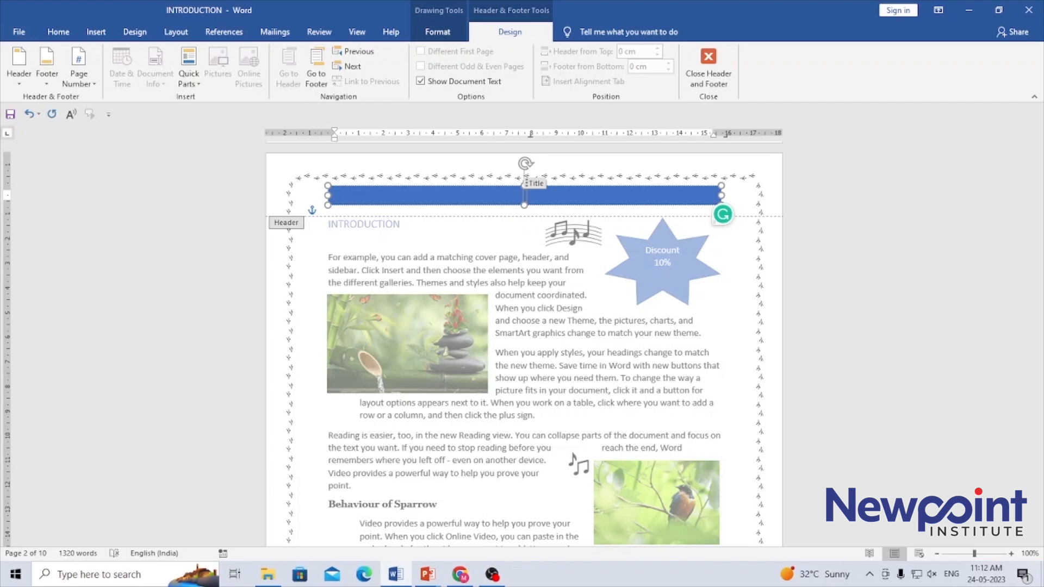
pyautogui.write('NEW POINT E')
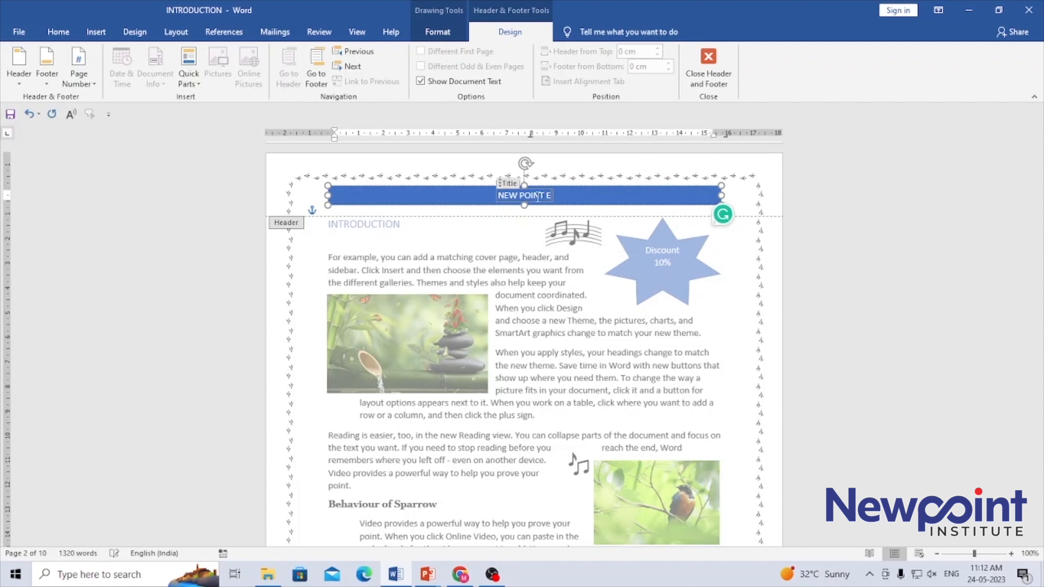
pyautogui.write('DUCATION')
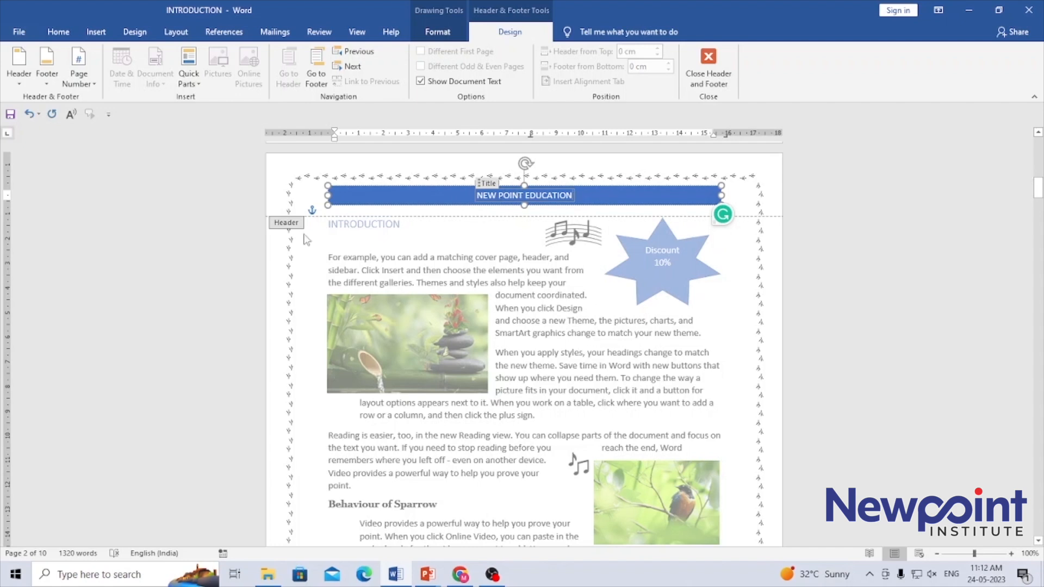
pyautogui.doubleClick(364, 253)
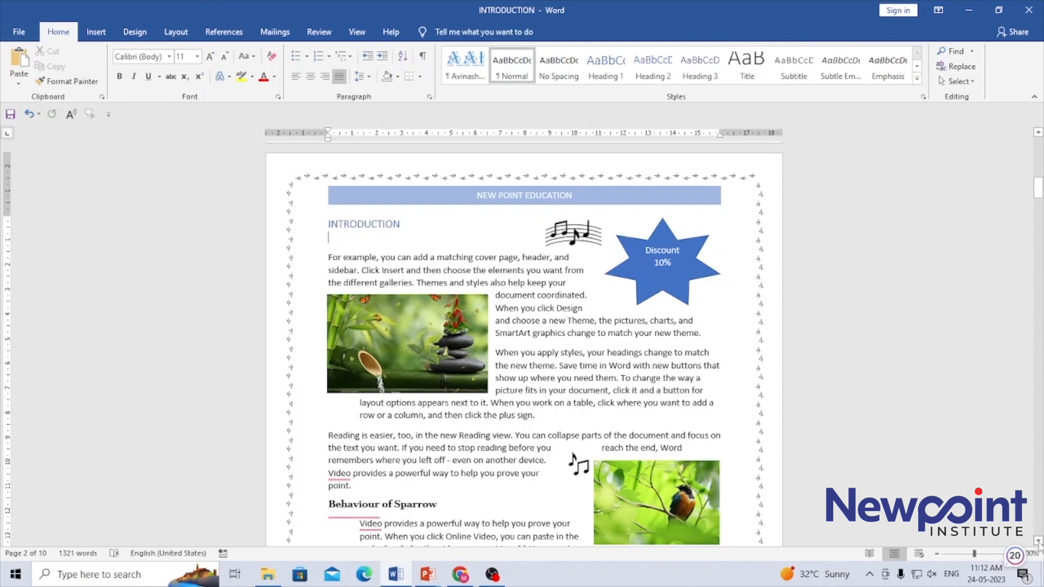
# Step: Check that page 3's header also shows NEW POINT EDUCATION, then return to the body
pyautogui.scroll(-8, 1039, 542)
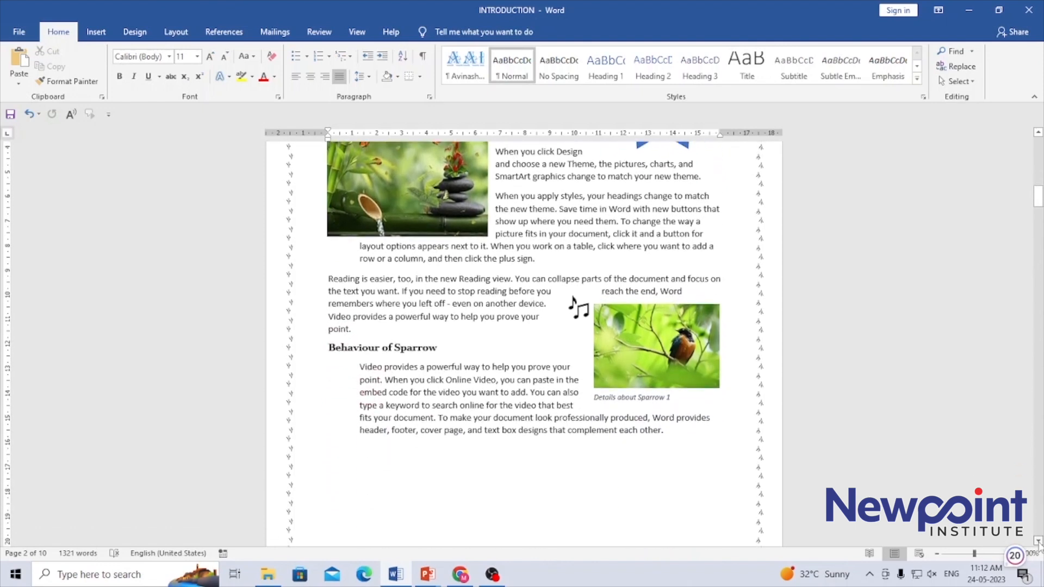
pyautogui.scroll(-9, 1039, 543)
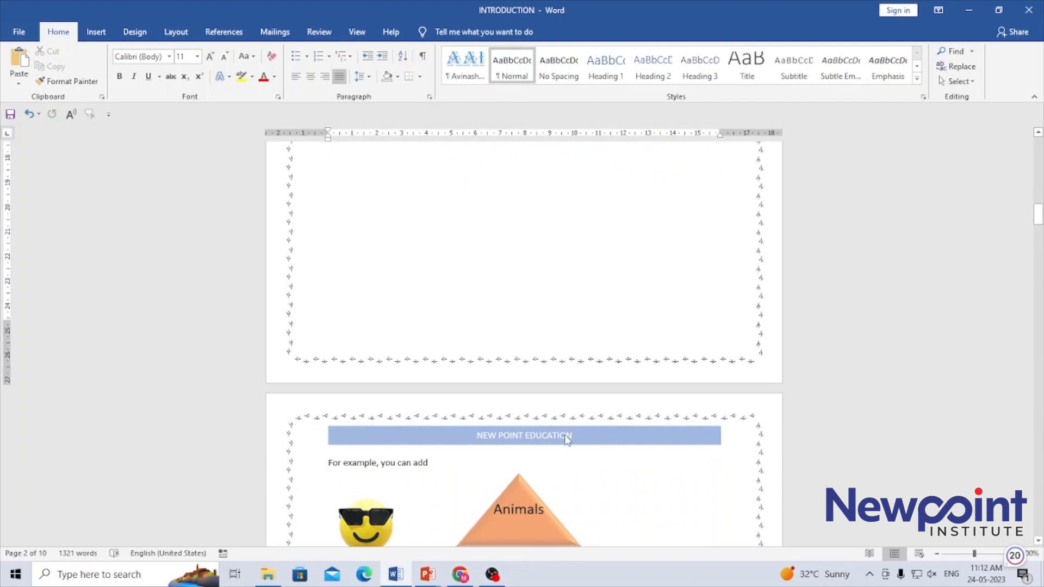
pyautogui.doubleClick(566, 438)
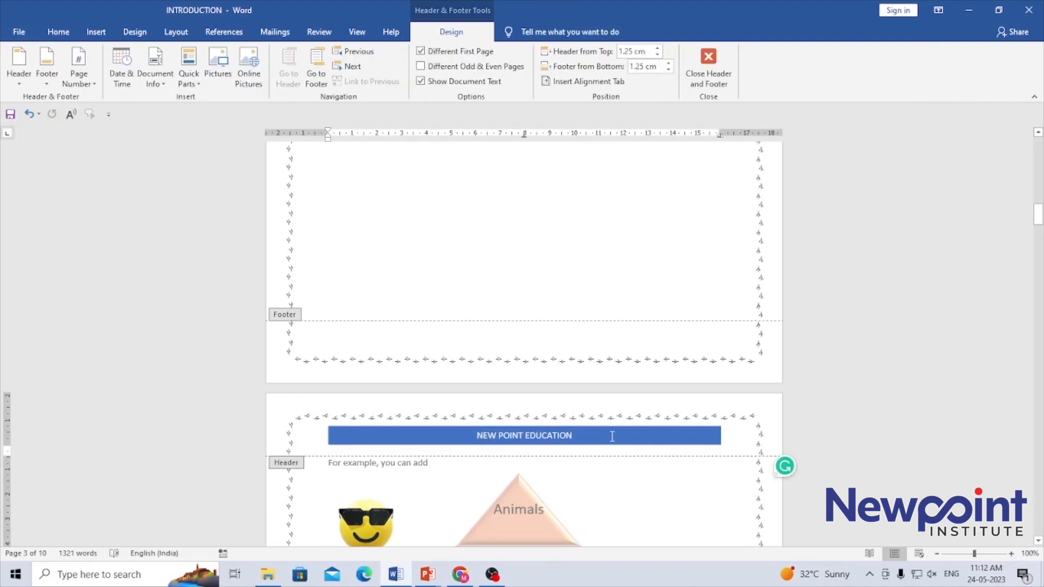
pyautogui.doubleClick(587, 524)
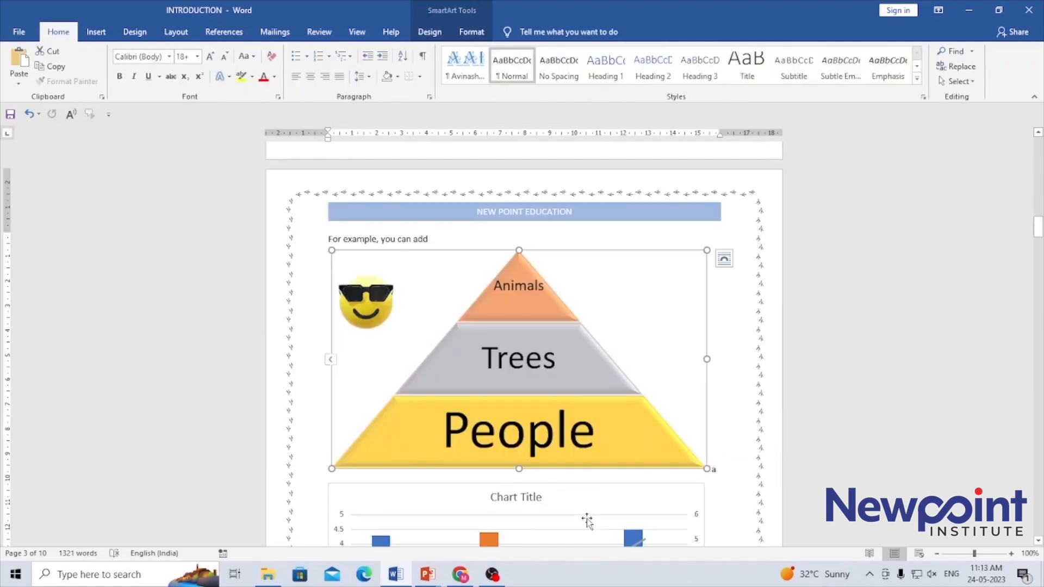
pyautogui.click(737, 409)
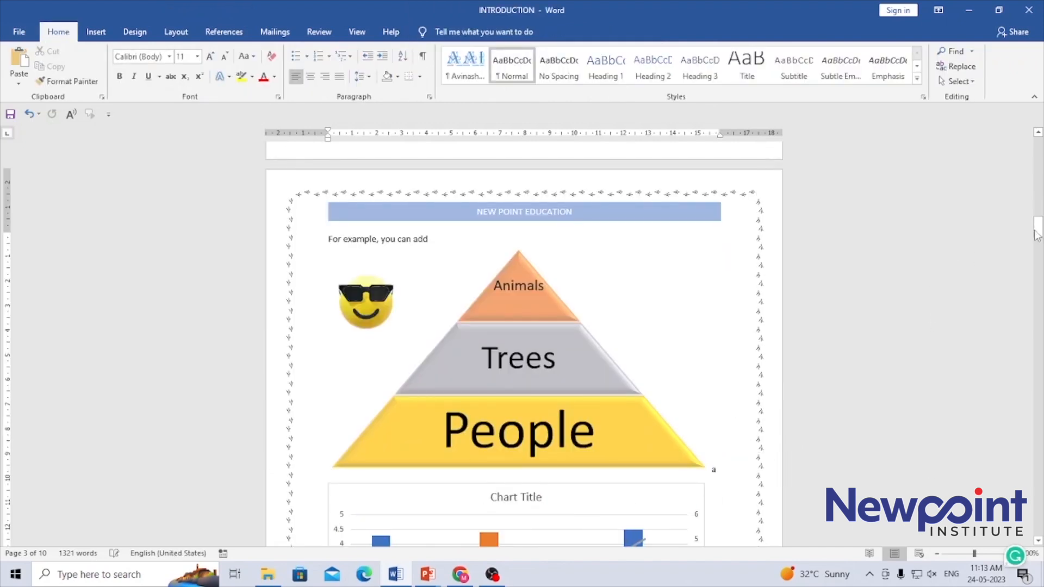
# Step: Go back to the cover page and click into its New Point Education title
pyautogui.moveTo(1039, 230); pyautogui.dragTo(1039, 263)
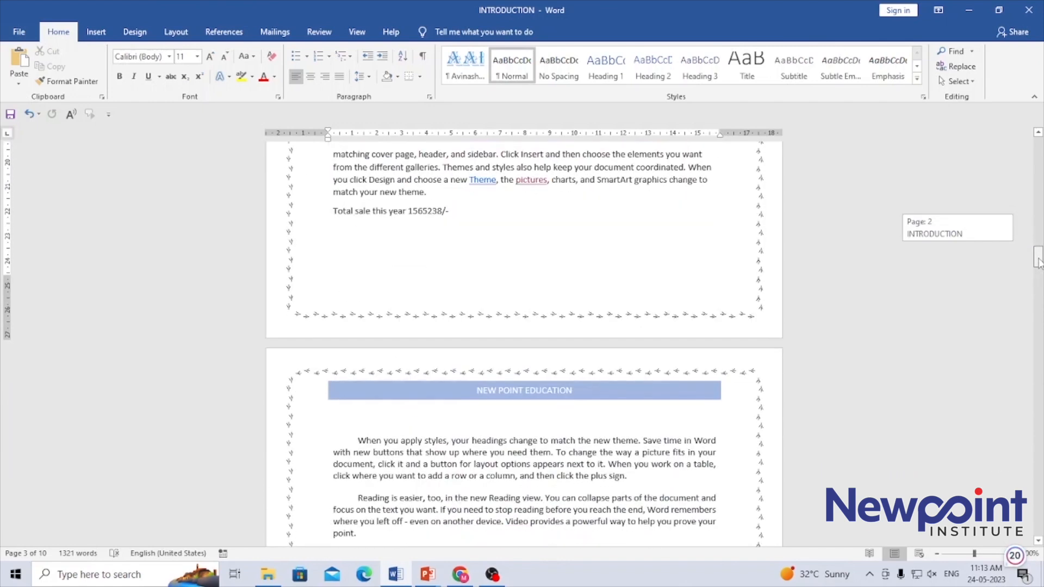
pyautogui.moveTo(1039, 263); pyautogui.dragTo(1038, 148)
pyautogui.click(821, 363)
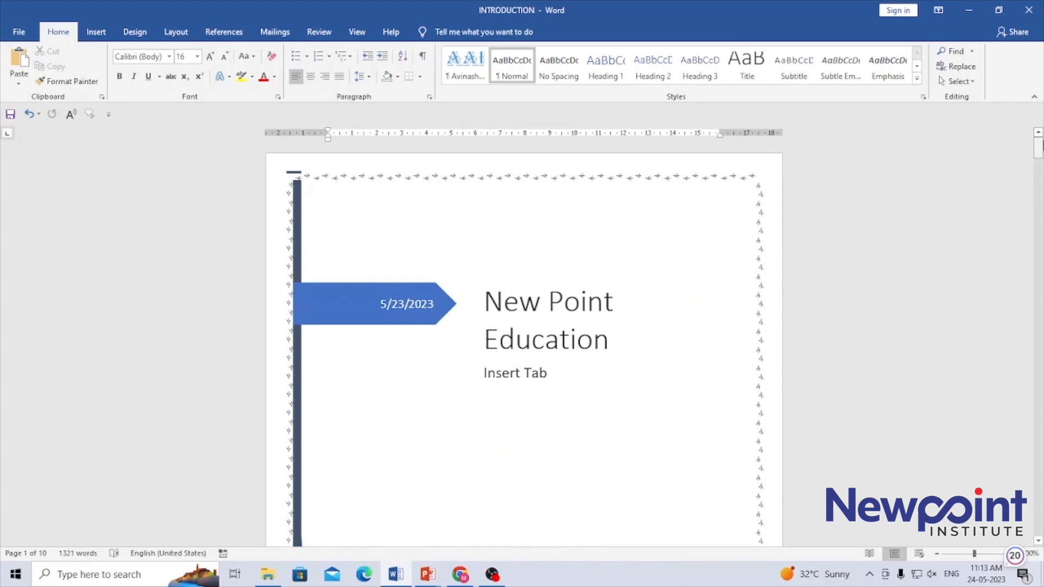
# Step: Return to page 2 and place the caret at the end of the INTRODUCTION heading
pyautogui.moveTo(1038, 148); pyautogui.dragTo(1039, 186)
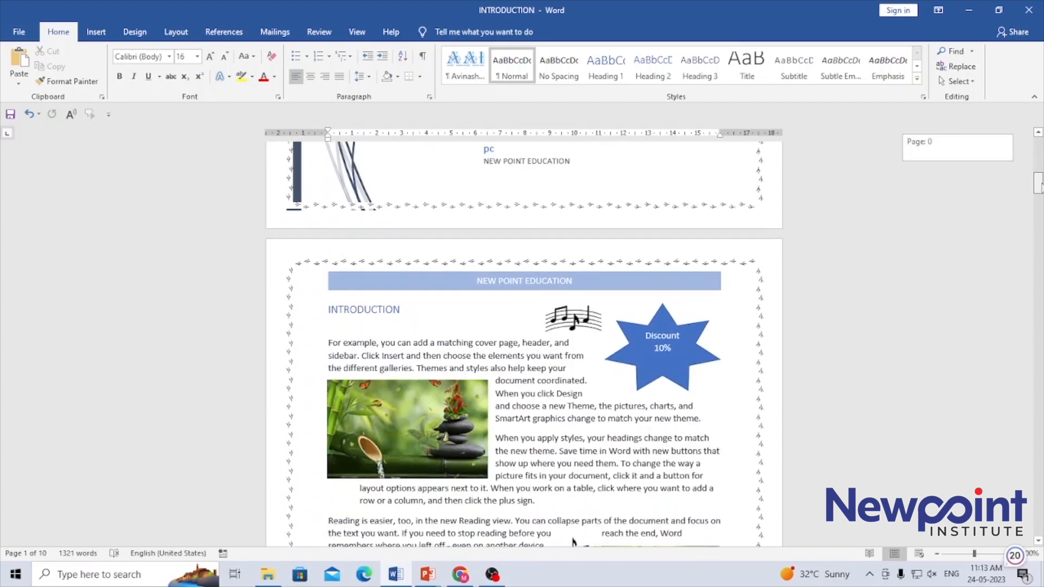
pyautogui.click(555, 407)
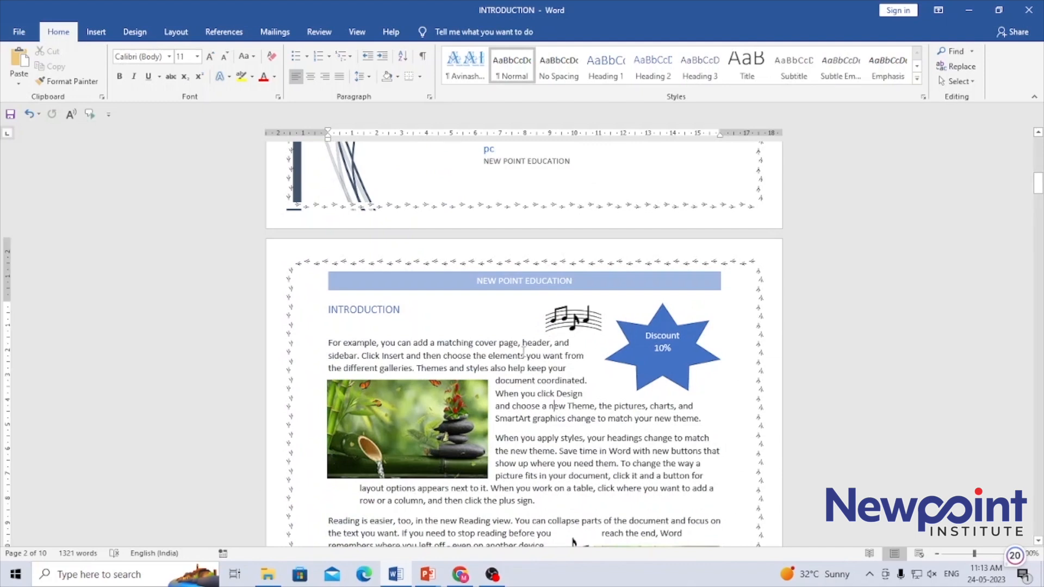
pyautogui.click(575, 285)
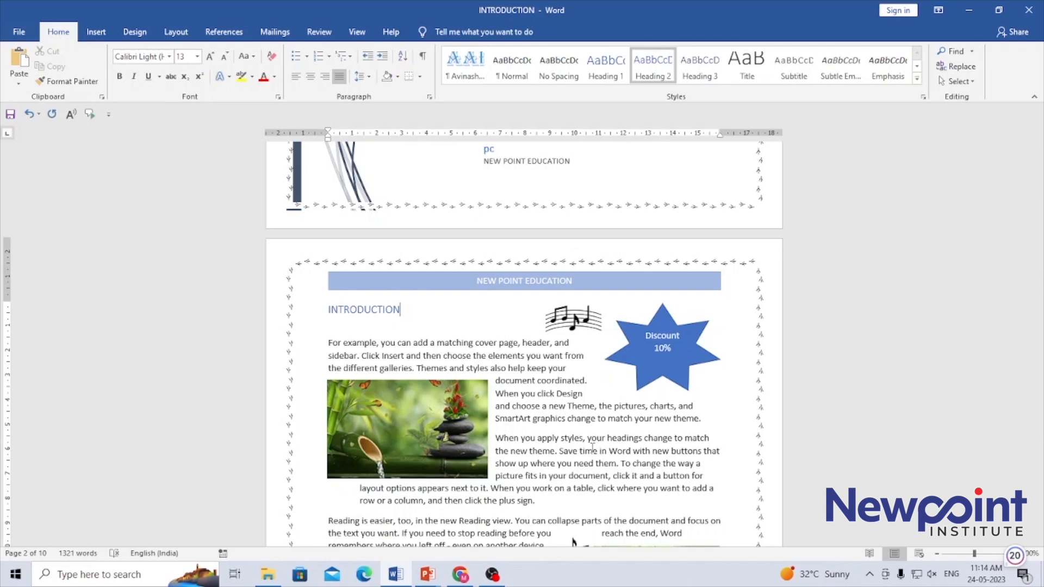
pyautogui.click(96, 34)
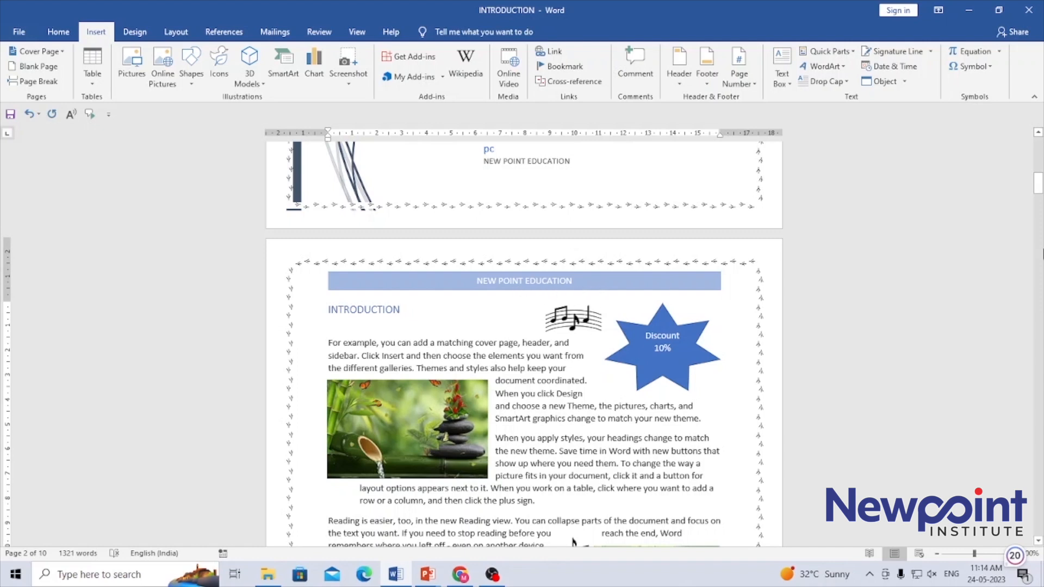
# Step: Select the NEW POINT EDUCATION bar in page 2's header, then close header editing
pyautogui.doubleClick(514, 279)
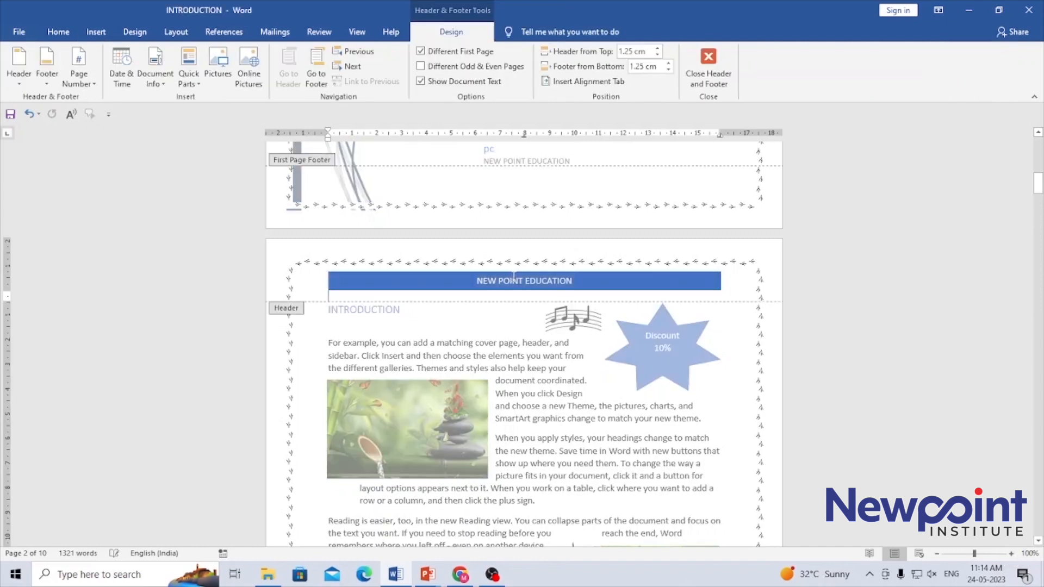
pyautogui.click(581, 280)
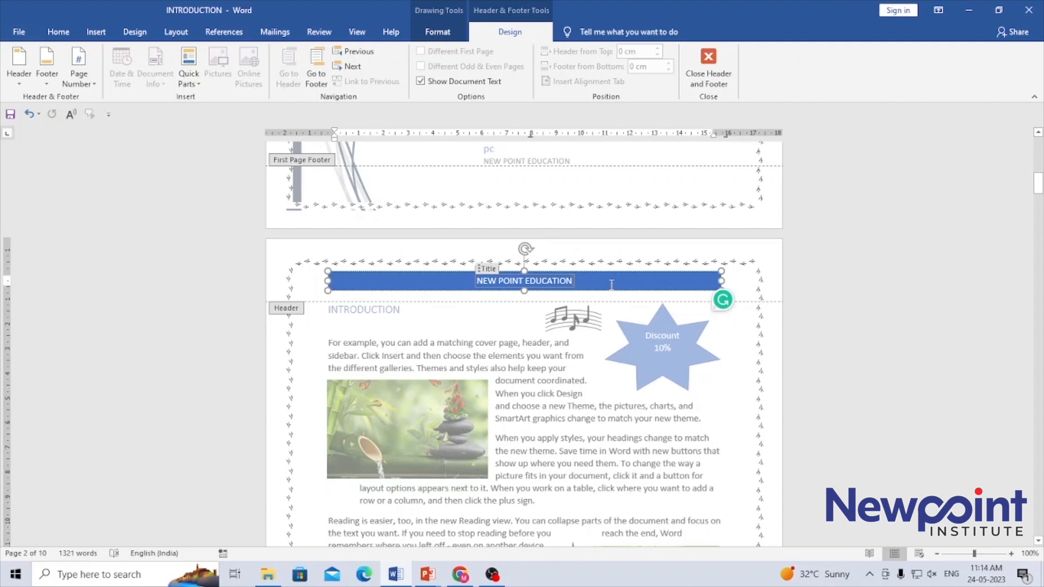
pyautogui.doubleClick(586, 452)
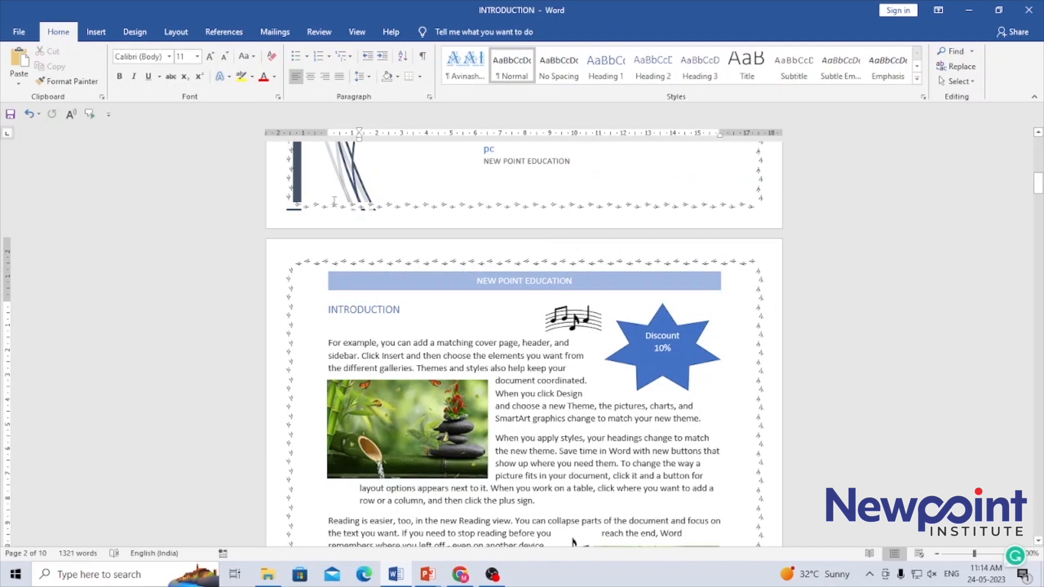
pyautogui.click(96, 31)
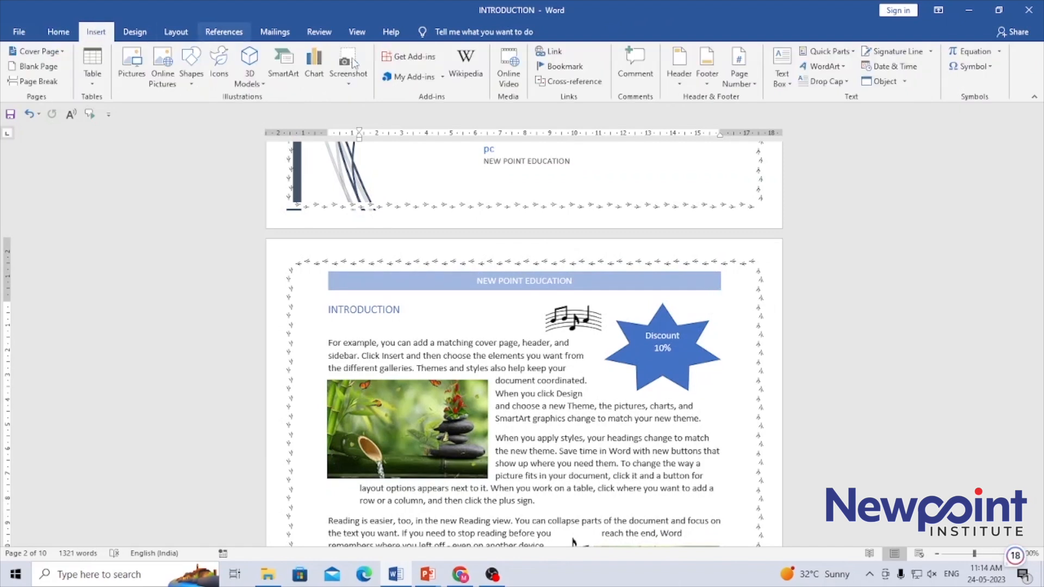
# Step: Add a Blank (Three Columns) footer holding the contact phone number, contact e-mail and 'Pune'
pyautogui.click(706, 71)
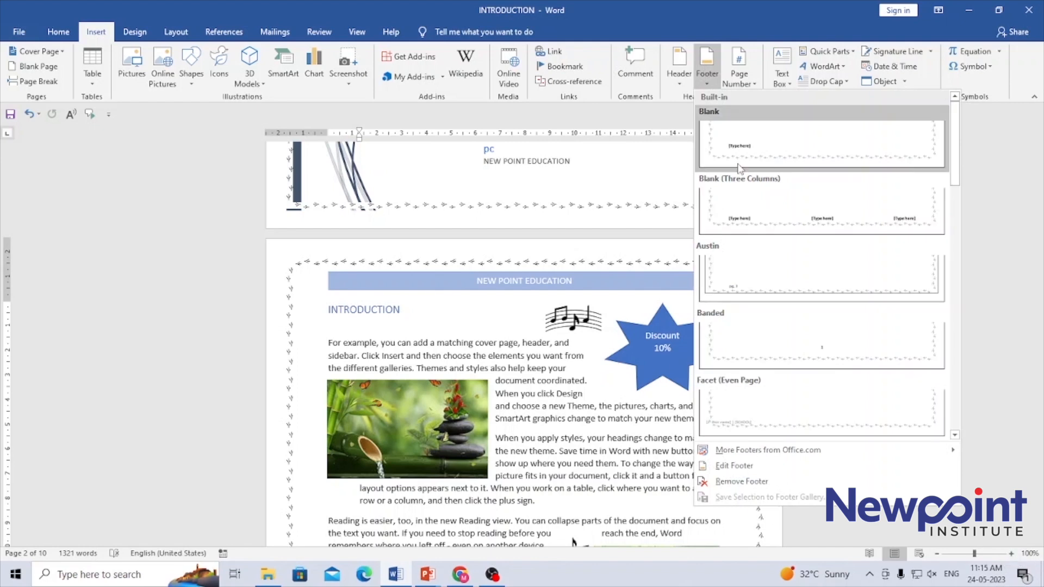
pyautogui.click(775, 204)
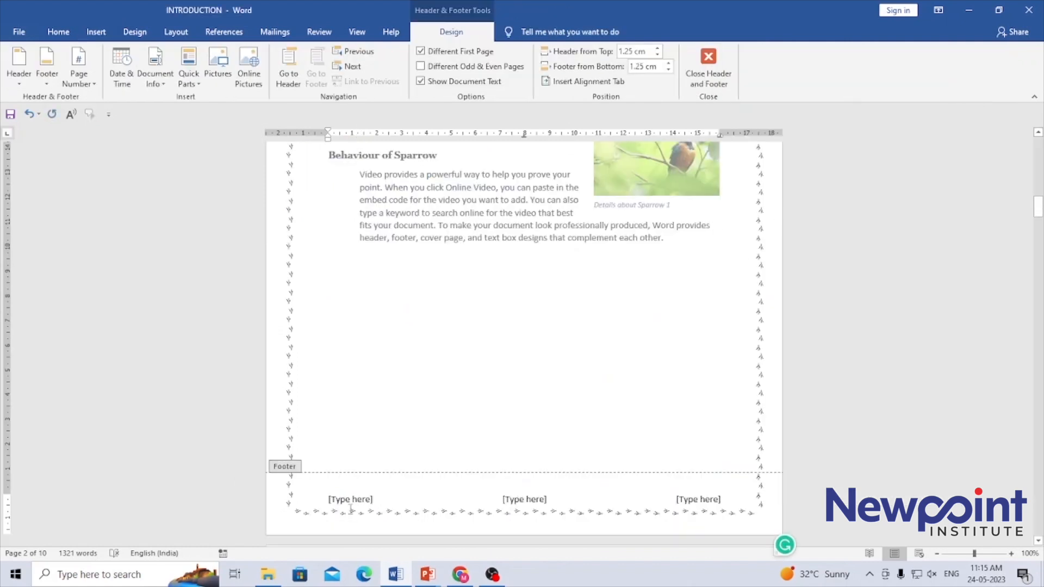
pyautogui.click(351, 500)
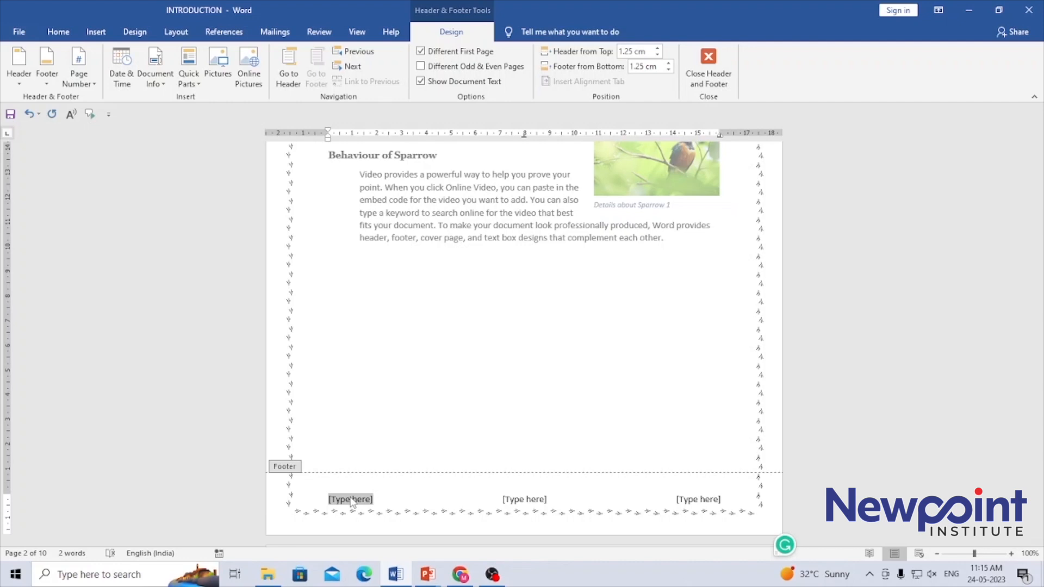
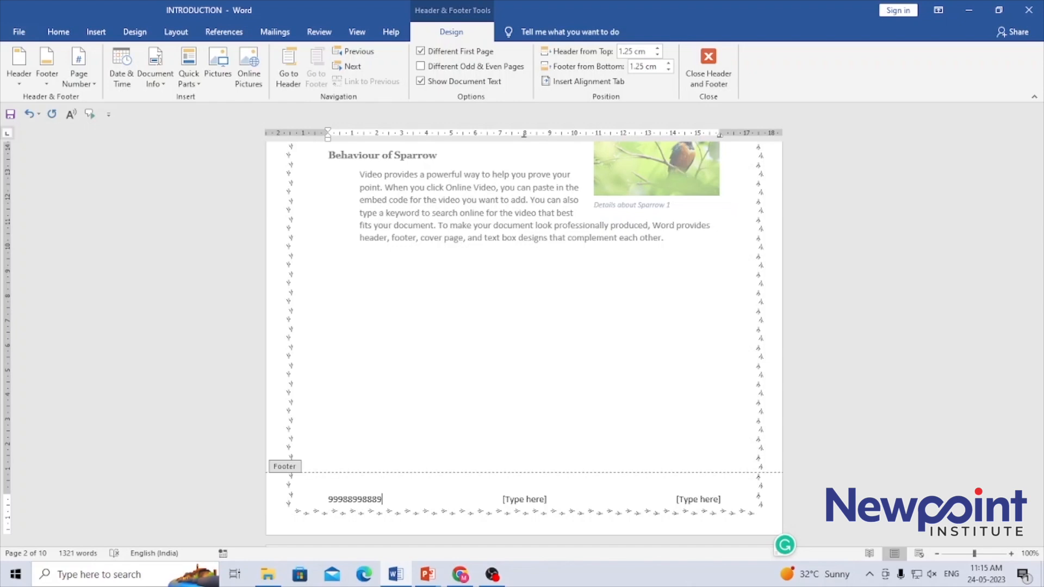
pyautogui.click(523, 507)
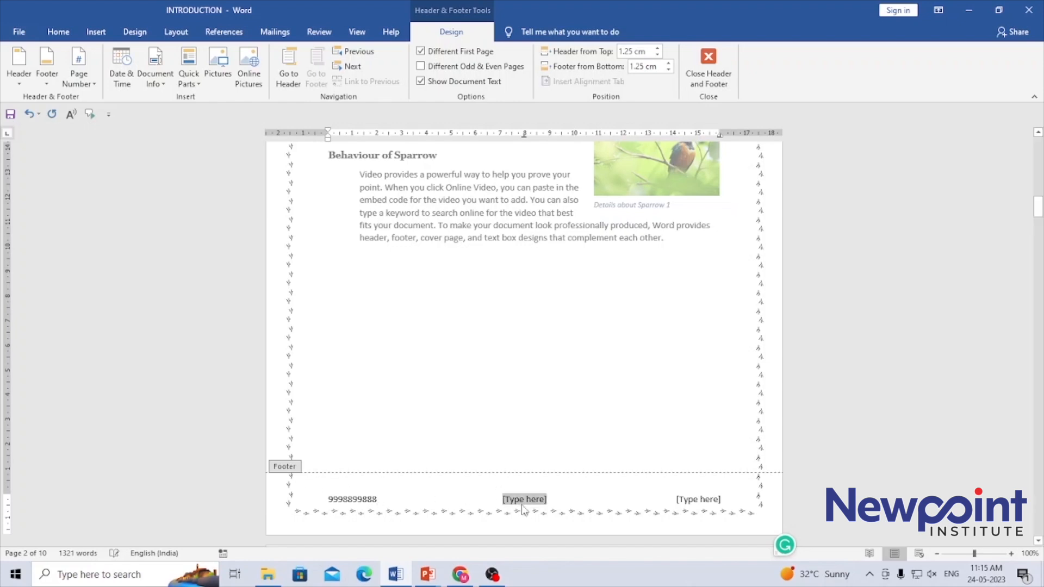
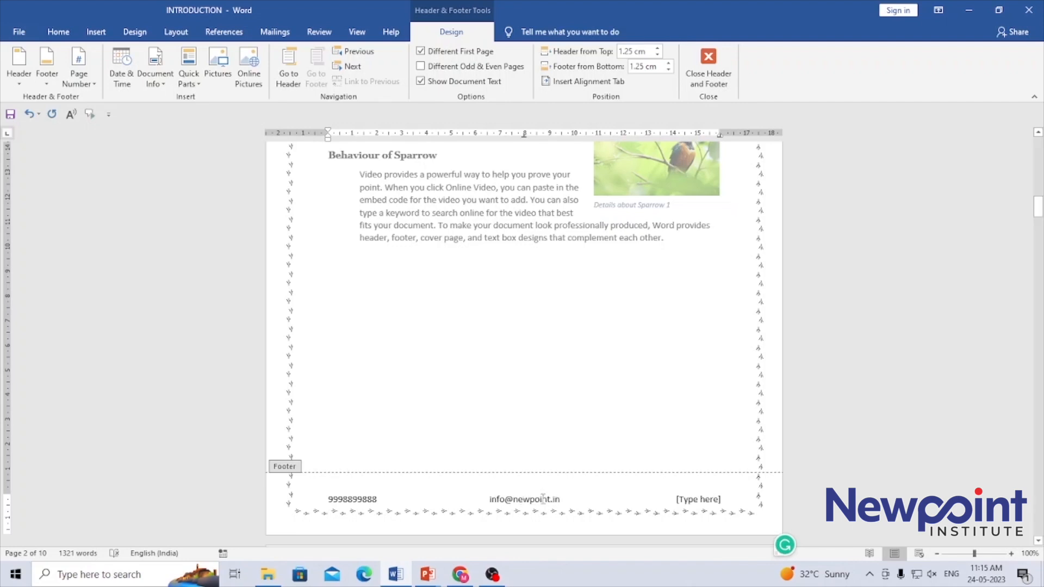
pyautogui.click(707, 501)
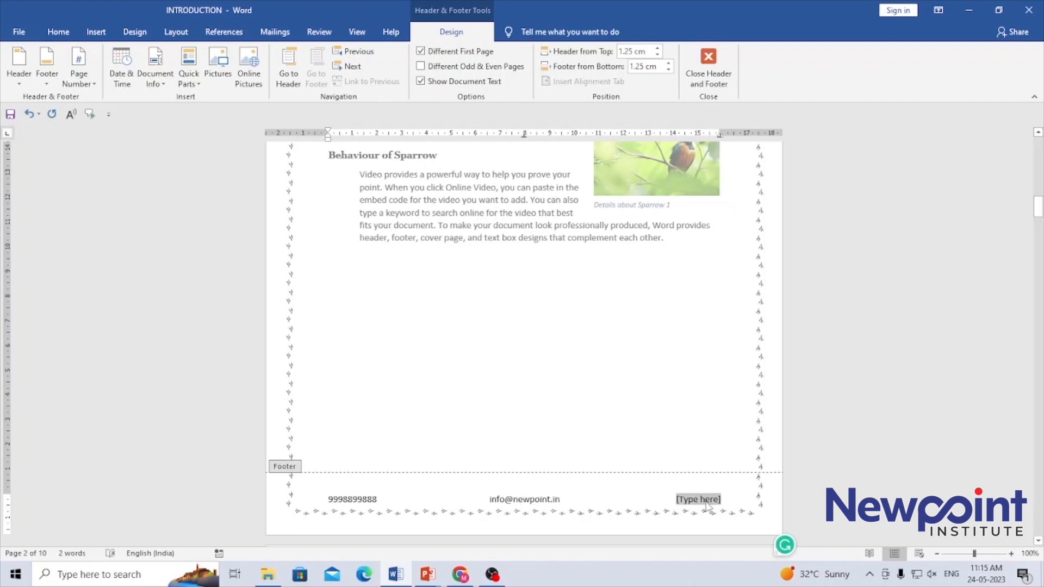
pyautogui.write('Pune')
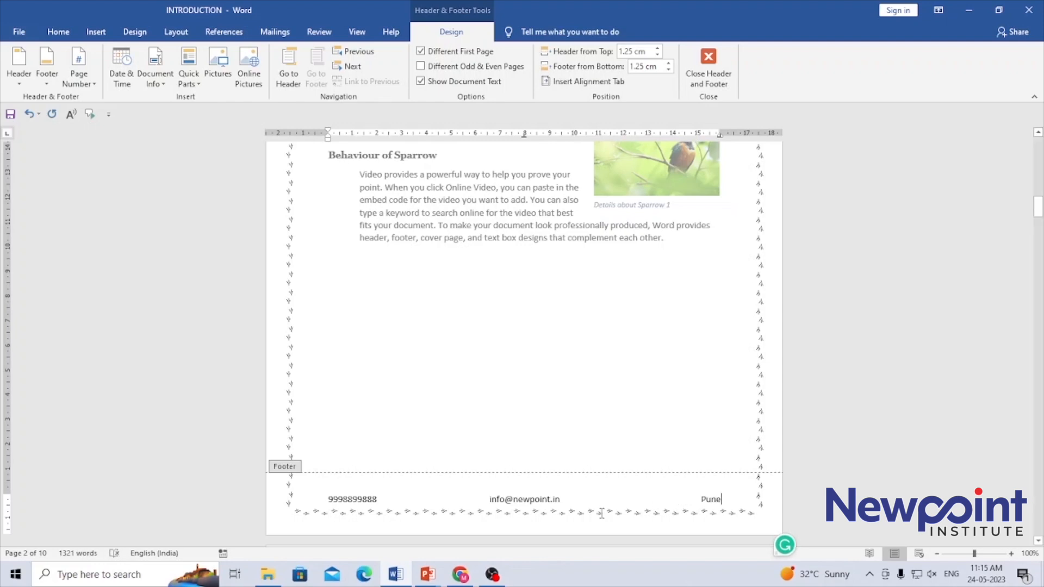
# Step: Replace 'Pune' in the footer's right column with 'Page 1'
pyautogui.doubleClick(542, 234)
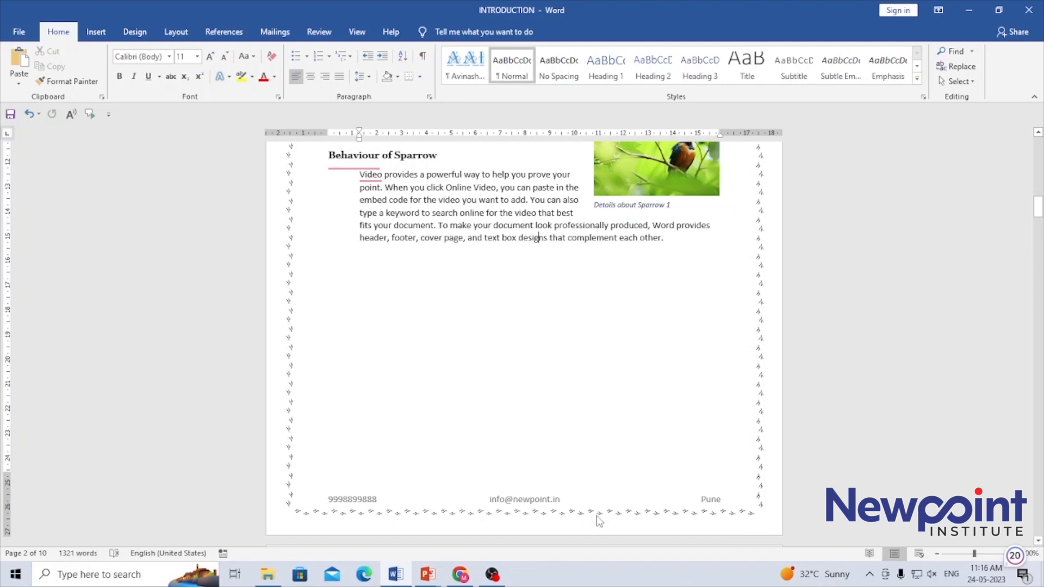
pyautogui.doubleClick(534, 502)
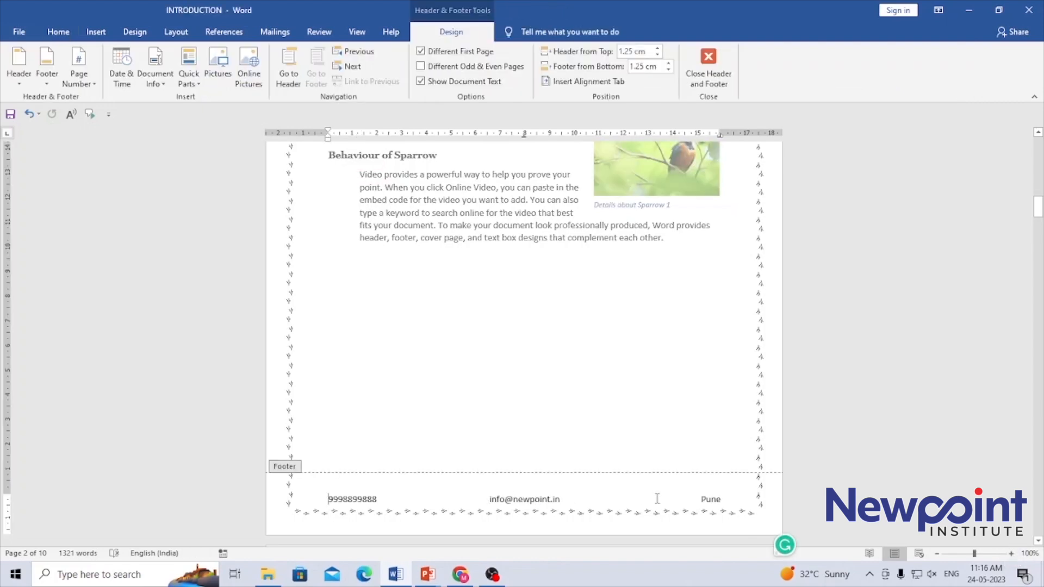
pyautogui.doubleClick(713, 501)
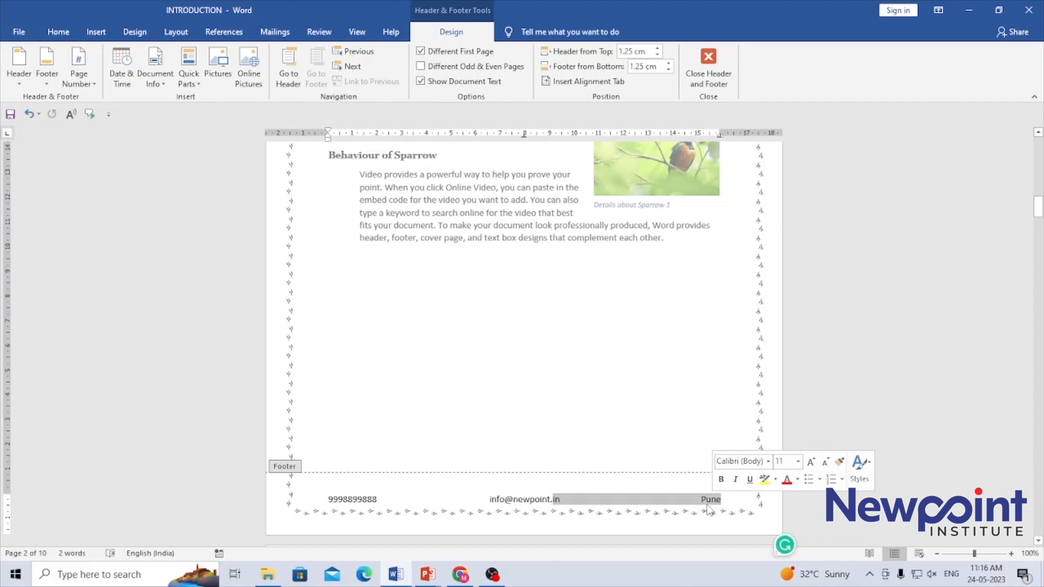
pyautogui.click(705, 502)
pyautogui.moveTo(702, 502); pyautogui.dragTo(724, 503)
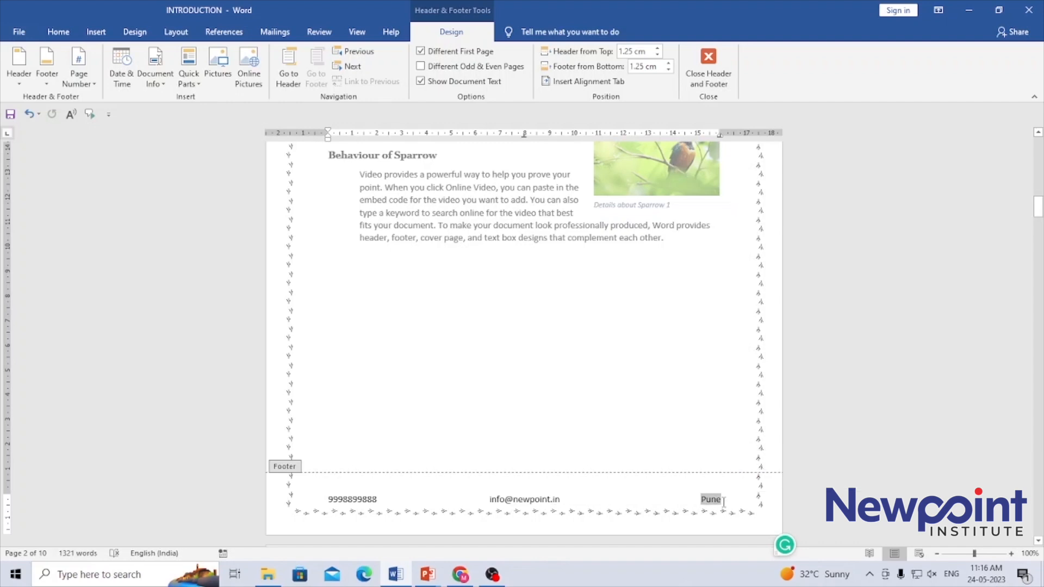
pyautogui.press('Delete')
pyautogui.write('pa')
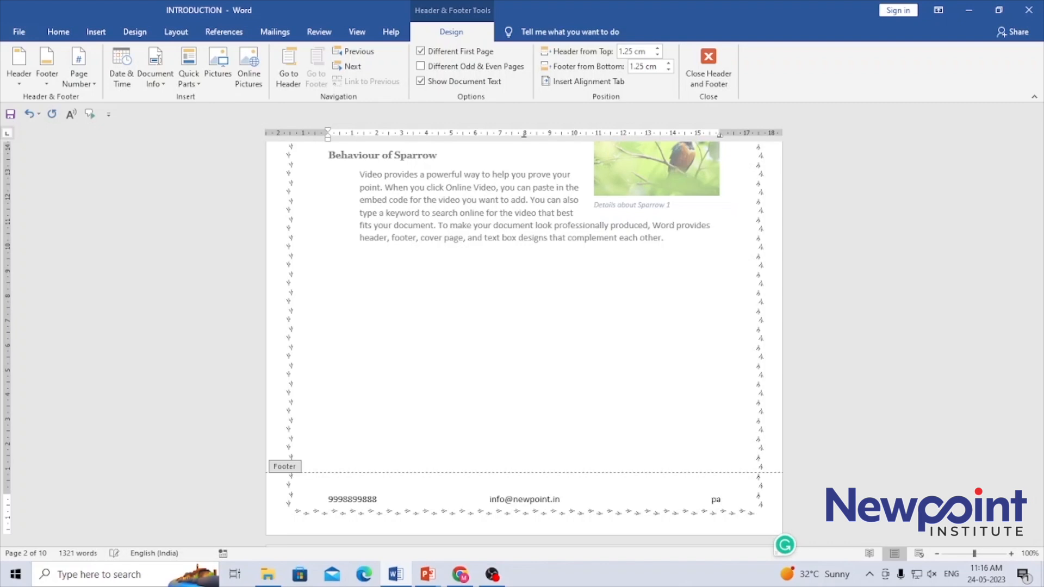
pyautogui.write('ge 1')
pyautogui.press('Left')
pyautogui.press('Left')
pyautogui.press('BackSpace')
pyautogui.write('P')
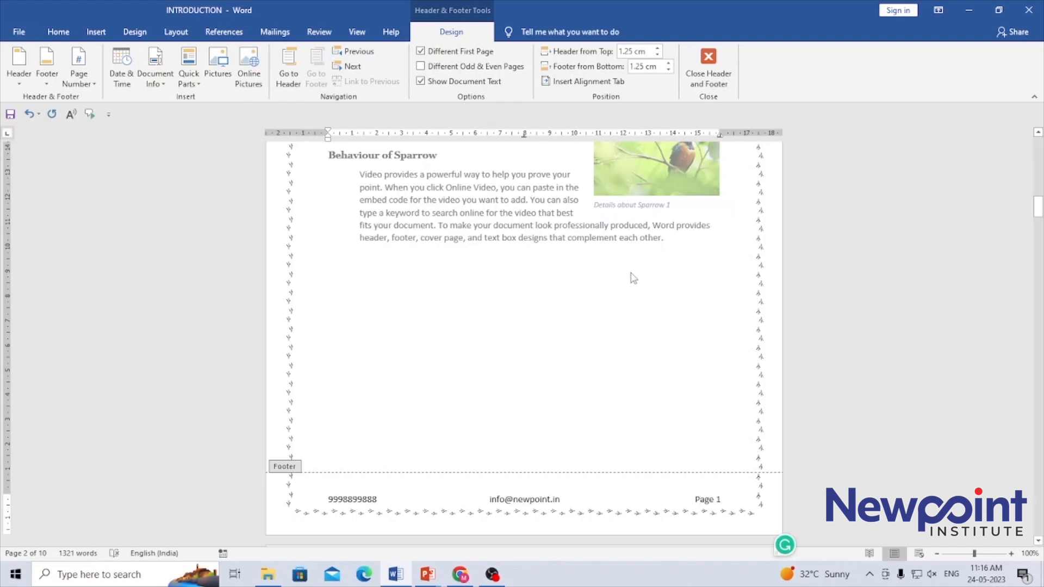
pyautogui.doubleClick(621, 240)
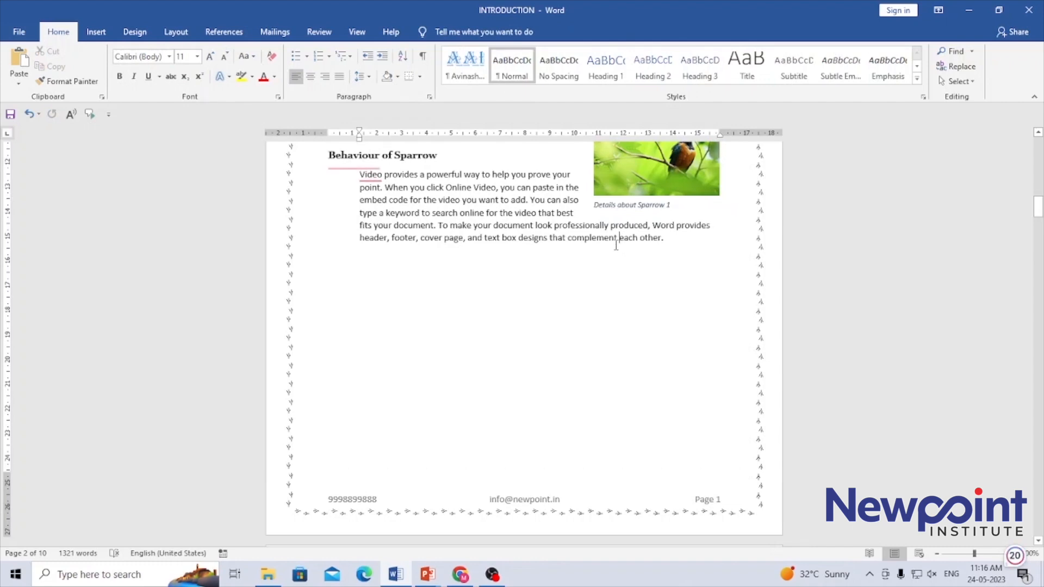
# Step: Reopen the existing footer with the Edit Footer command
pyautogui.click(96, 32)
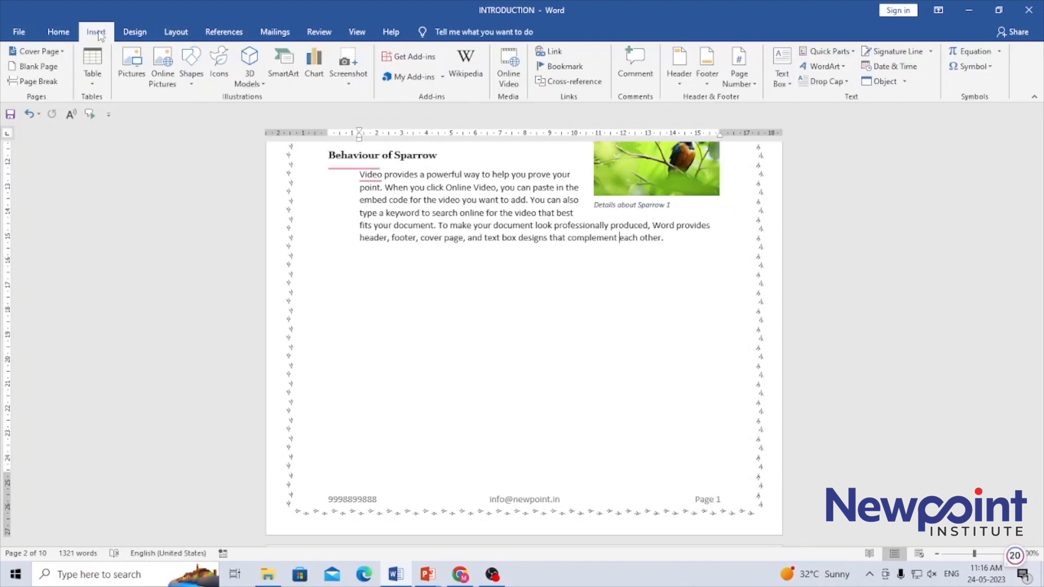
pyautogui.click(708, 83)
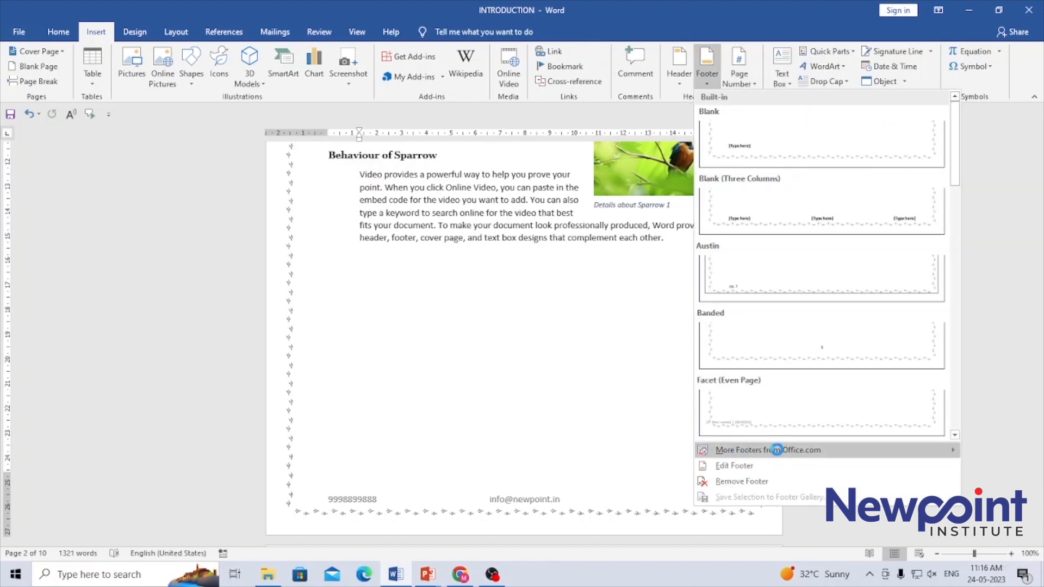
pyautogui.moveTo(810, 454)
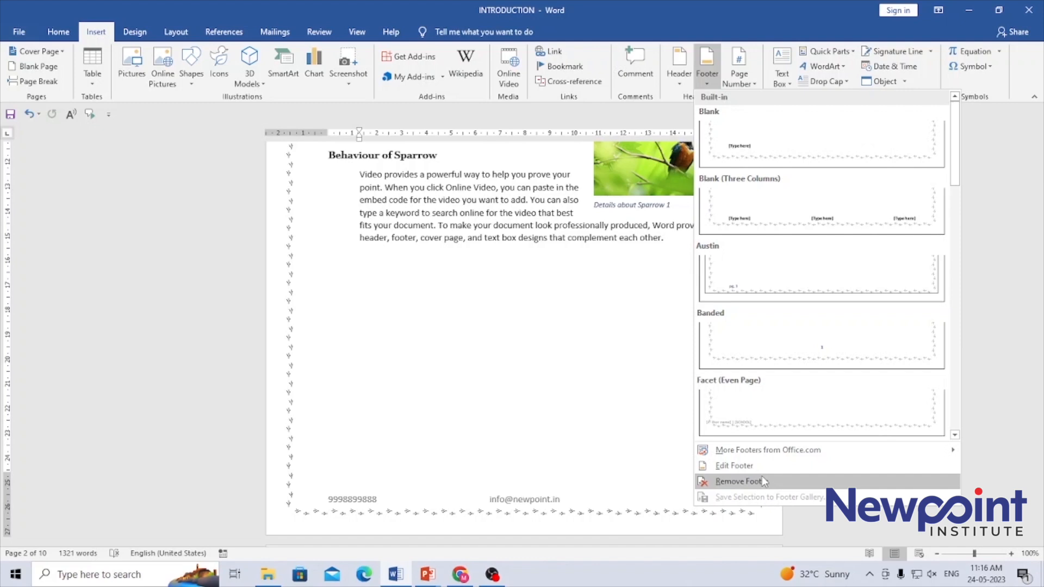
pyautogui.click(734, 466)
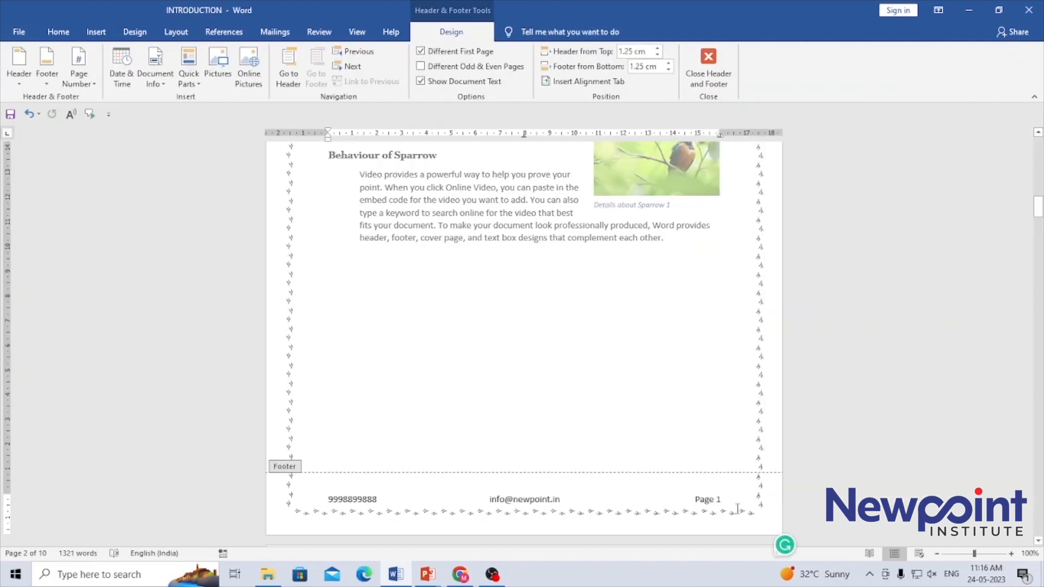
# Step: Delete the typed '1' from the footer's 'Page 1' text
pyautogui.doubleClick(575, 362)
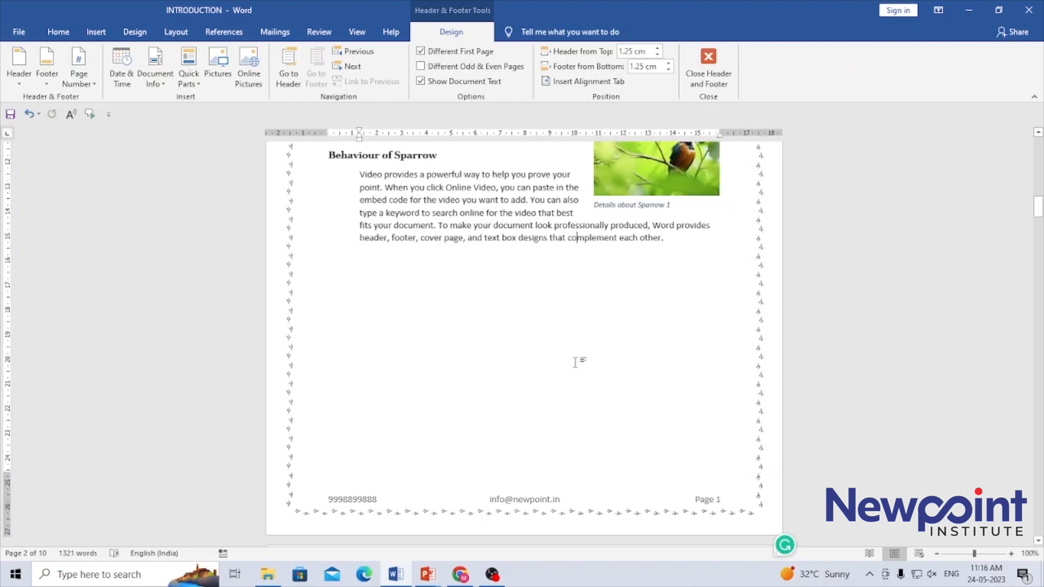
pyautogui.moveTo(1038, 205)
pyautogui.mouseDown()
pyautogui.moveTo(1039, 246)
pyautogui.moveTo(1042, 219)
pyautogui.mouseUp()
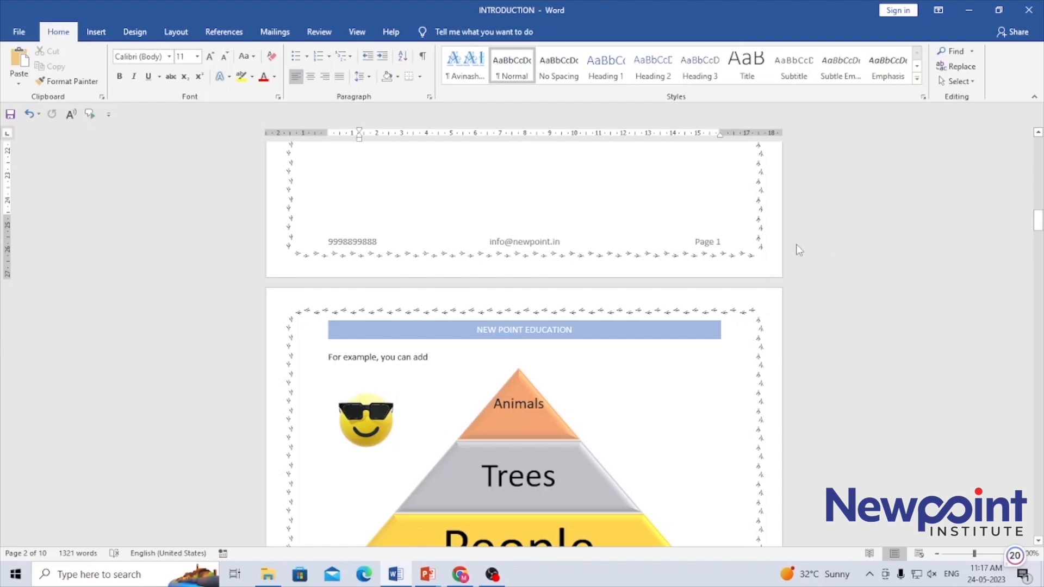
pyautogui.doubleClick(709, 246)
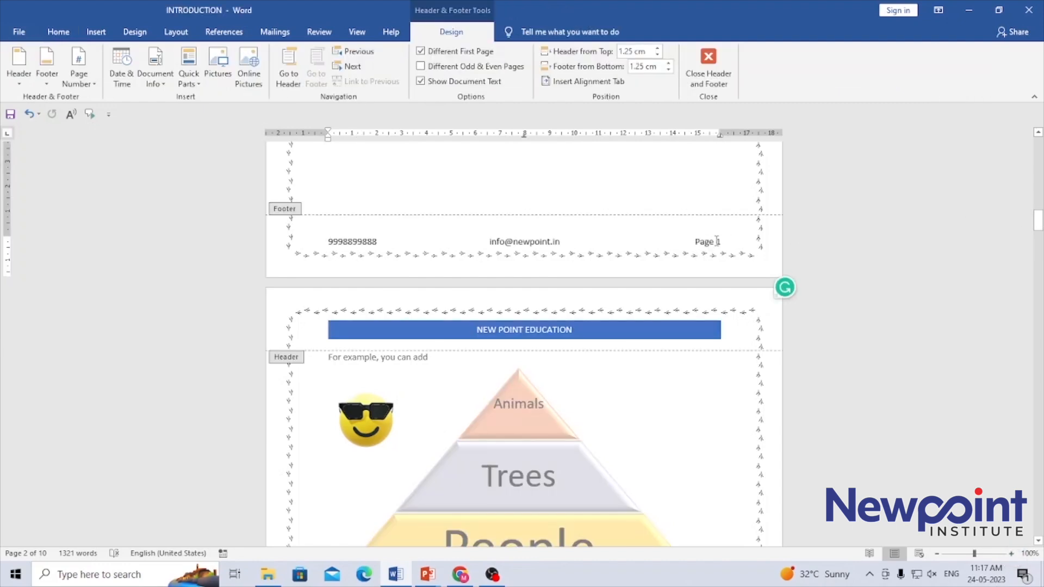
pyautogui.moveTo(726, 242); pyautogui.dragTo(553, 242)
pyautogui.click(724, 242)
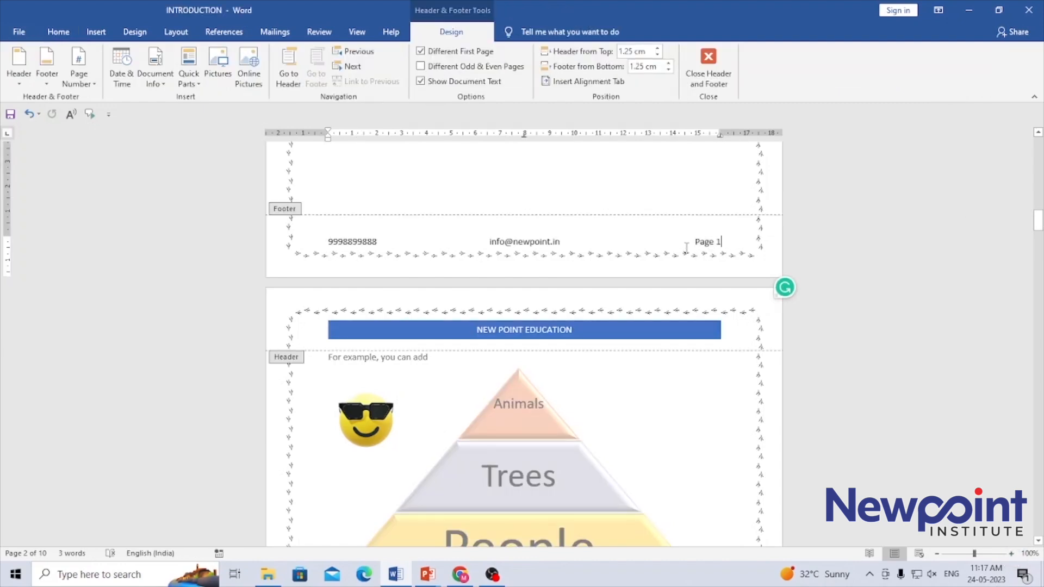
pyautogui.press('BackSpace')
pyautogui.press('BackSpace')
pyautogui.press('BackSpace')
pyautogui.press('BackSpace')
pyautogui.press('BackSpace')
pyautogui.press('BackSpace')
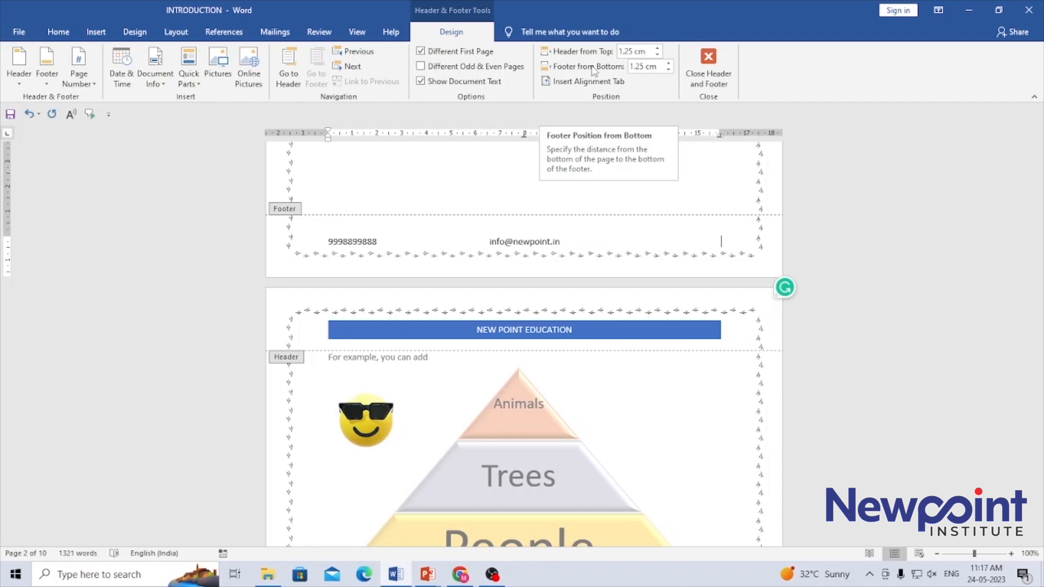
# Step: Set the Footer from Bottom distance to 1.4 cm
pyautogui.click(669, 70)
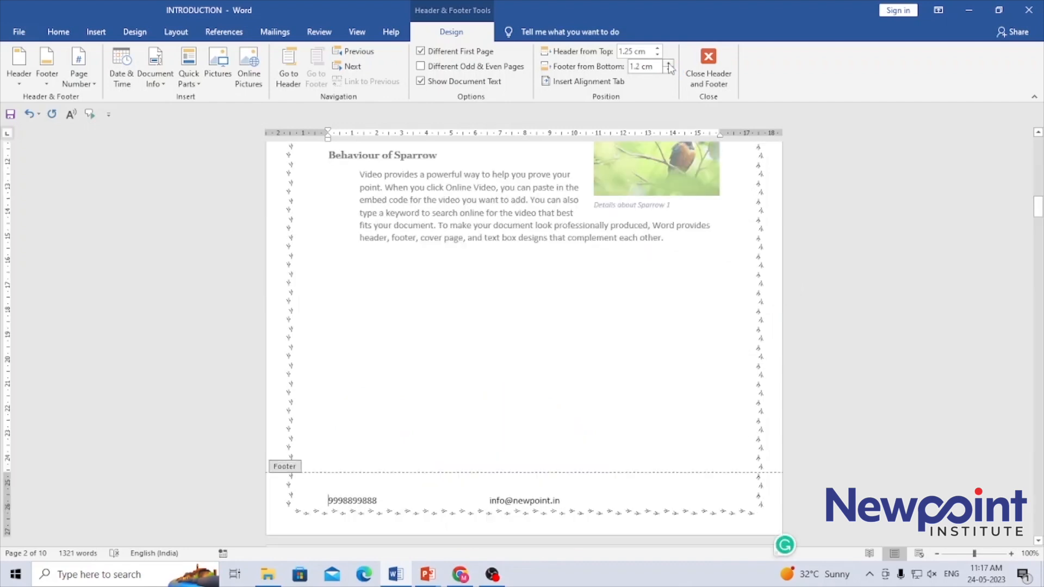
pyautogui.click(668, 64)
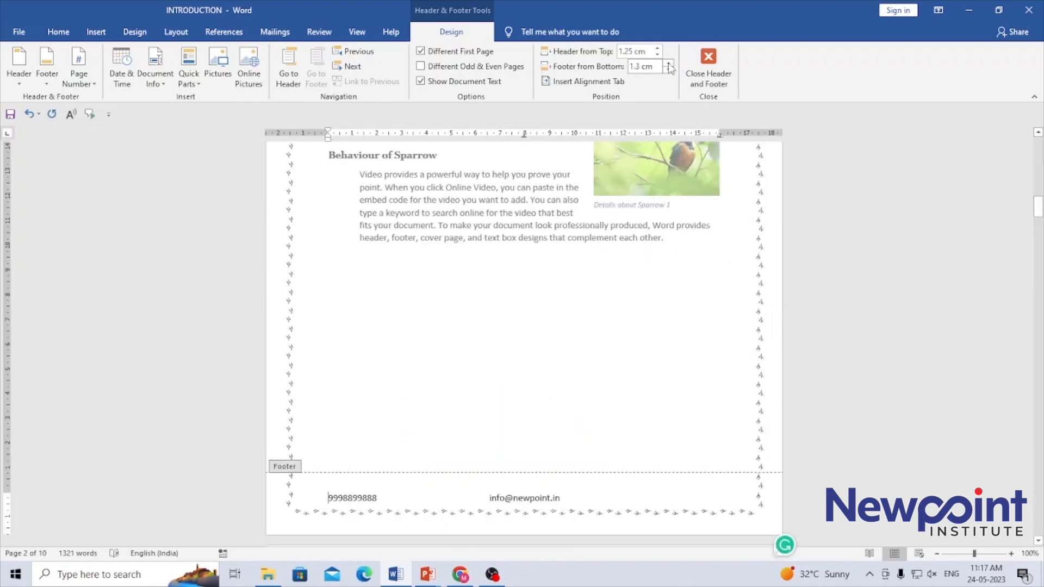
pyautogui.click(669, 64)
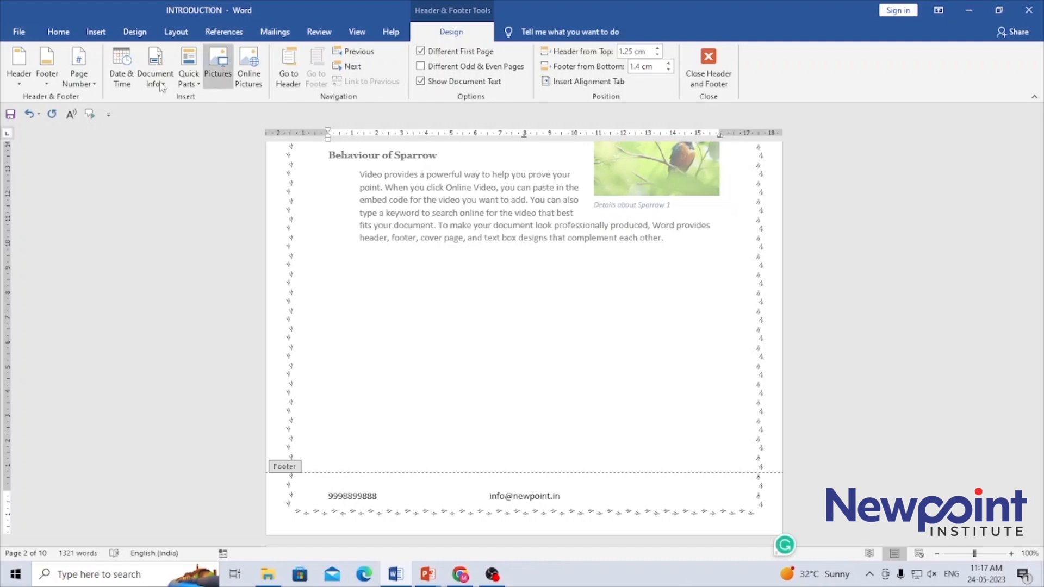
# Step: Insert a plain page number at the right of the footer
pyautogui.click(90, 86)
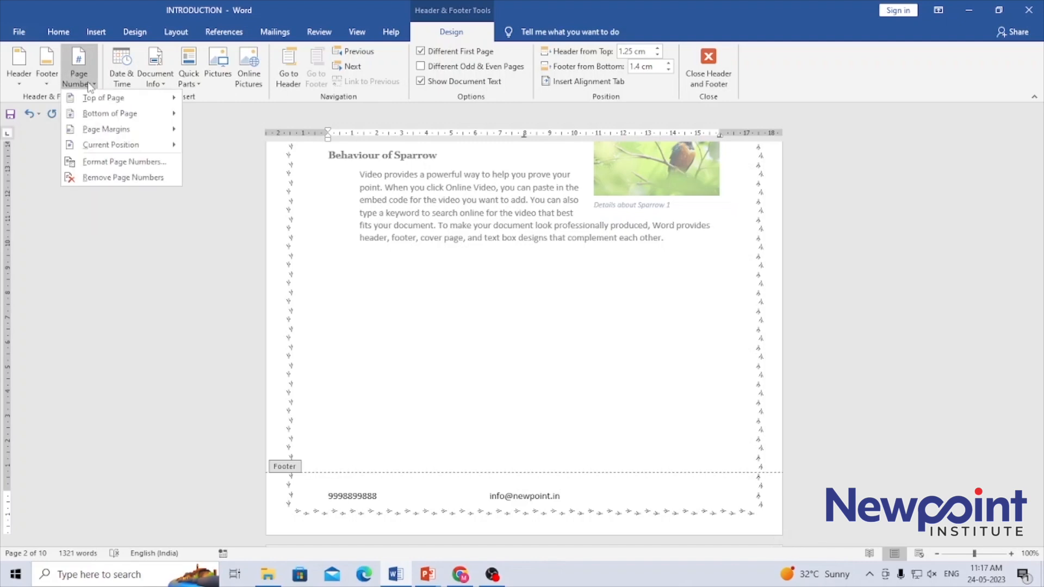
pyautogui.moveTo(99, 117)
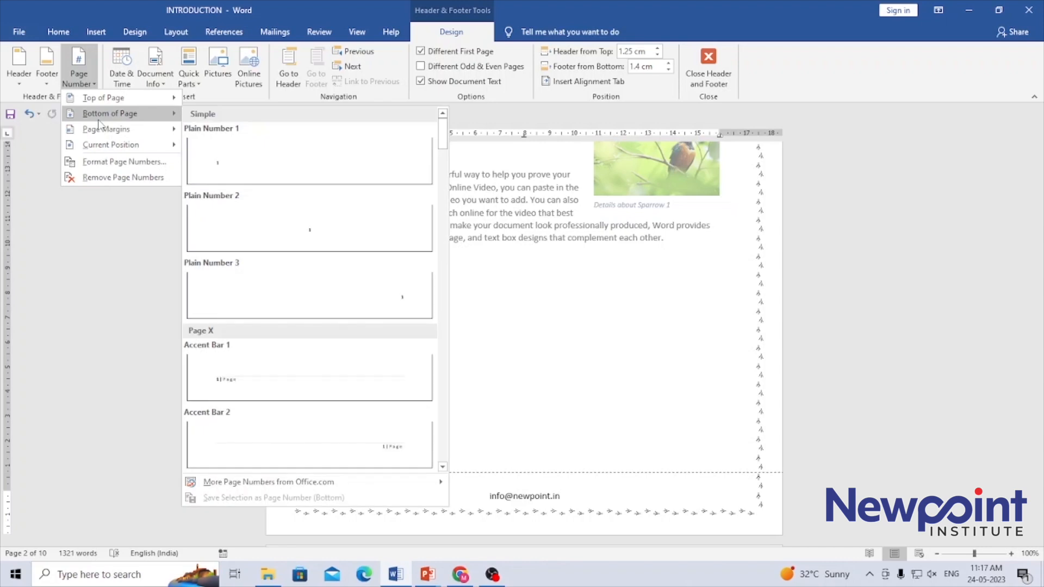
pyautogui.click(402, 299)
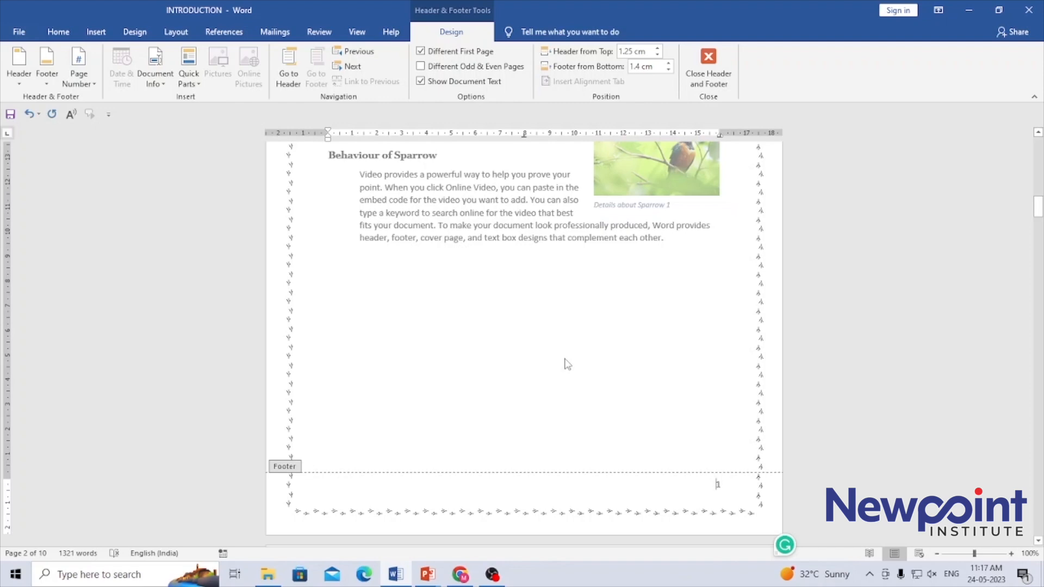
# Step: Insert the Accent Bar 2 page number and remove the duplicate 1 so it reads 'Page | 1'
pyautogui.click(91, 83)
pyautogui.moveTo(92, 97)
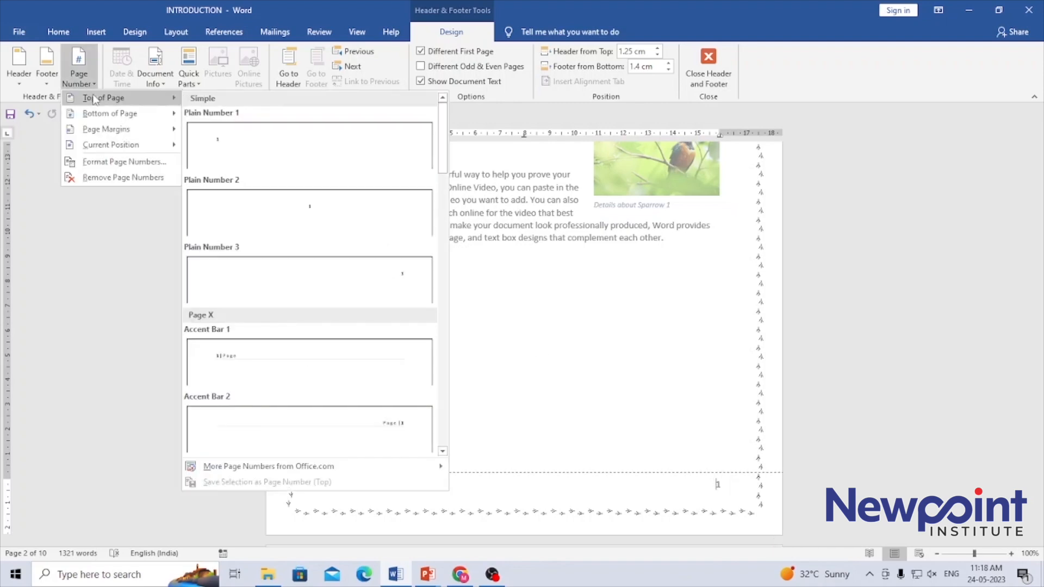
pyautogui.moveTo(152, 118)
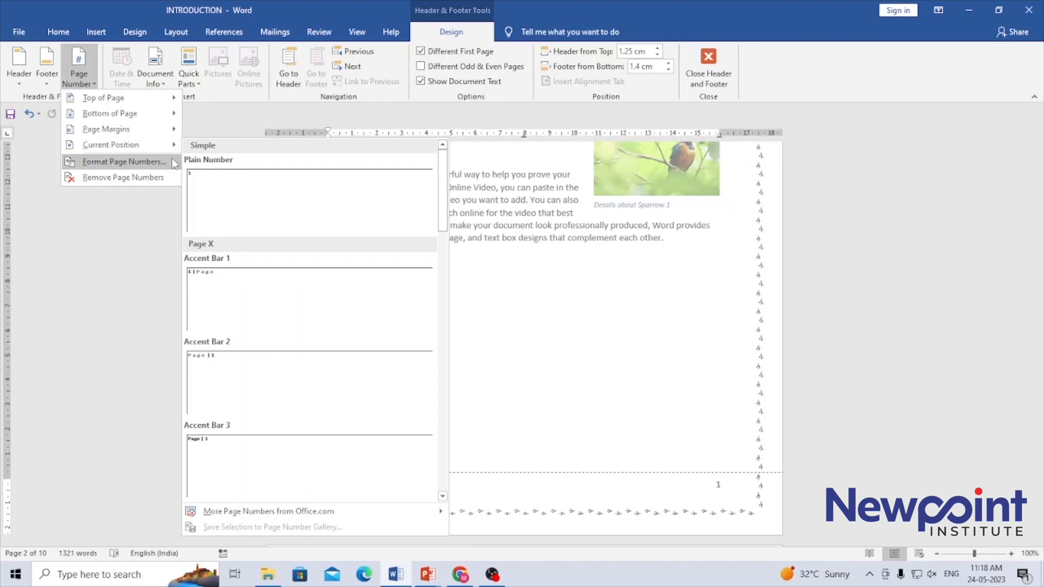
pyautogui.click(208, 360)
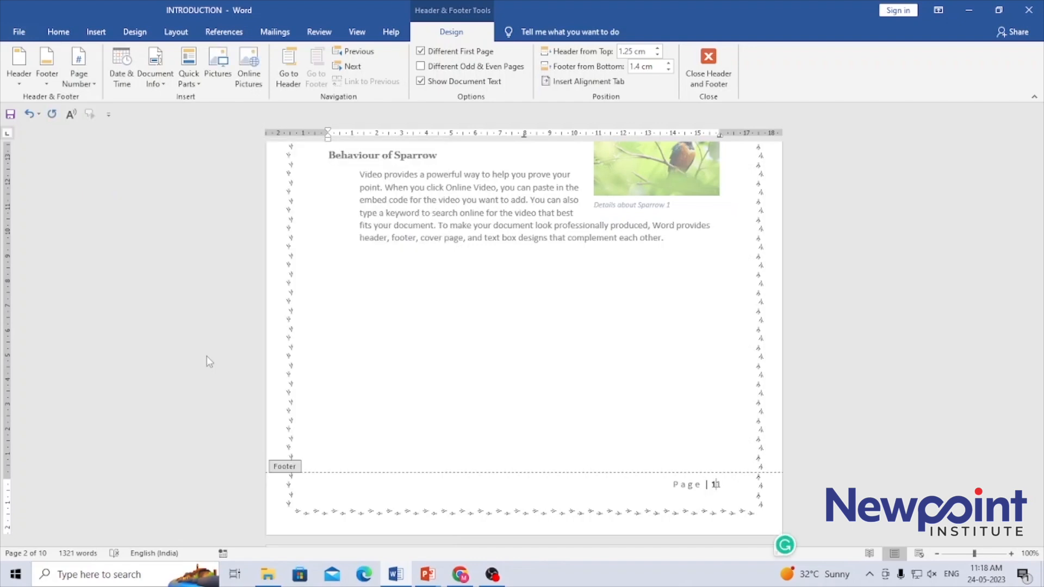
pyautogui.press('Delete')
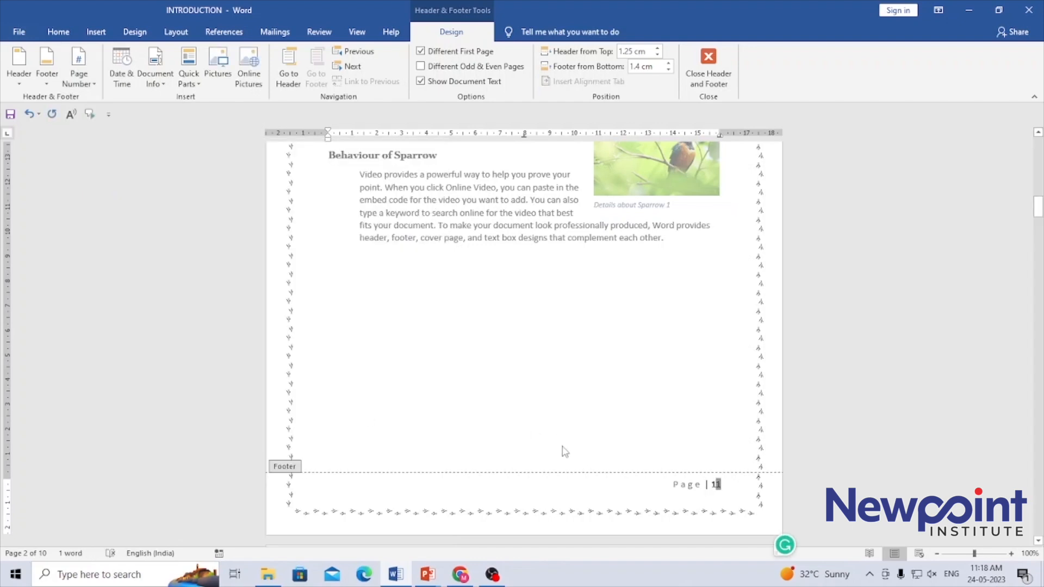
pyautogui.press('Delete')
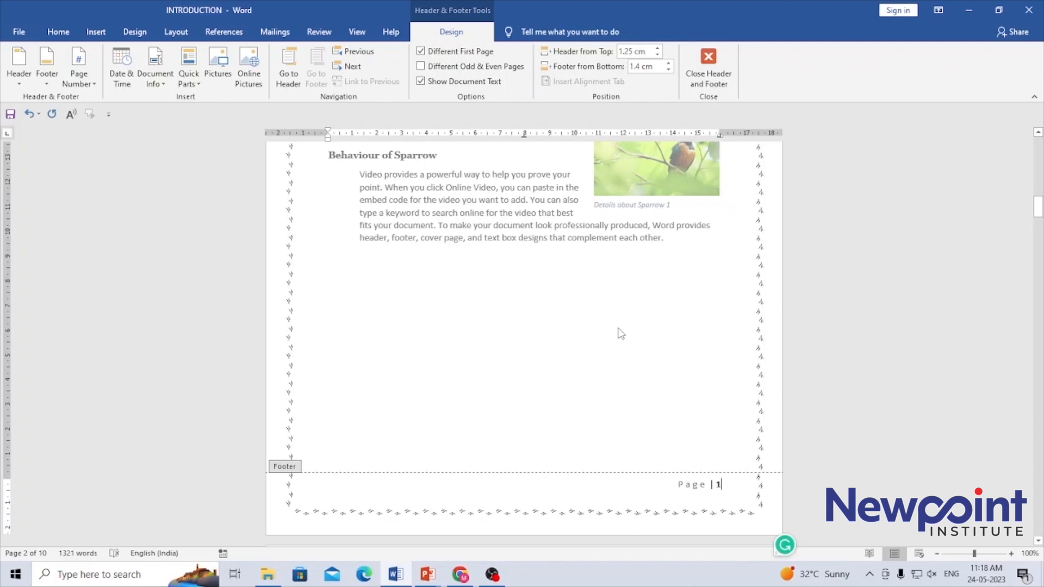
pyautogui.doubleClick(618, 330)
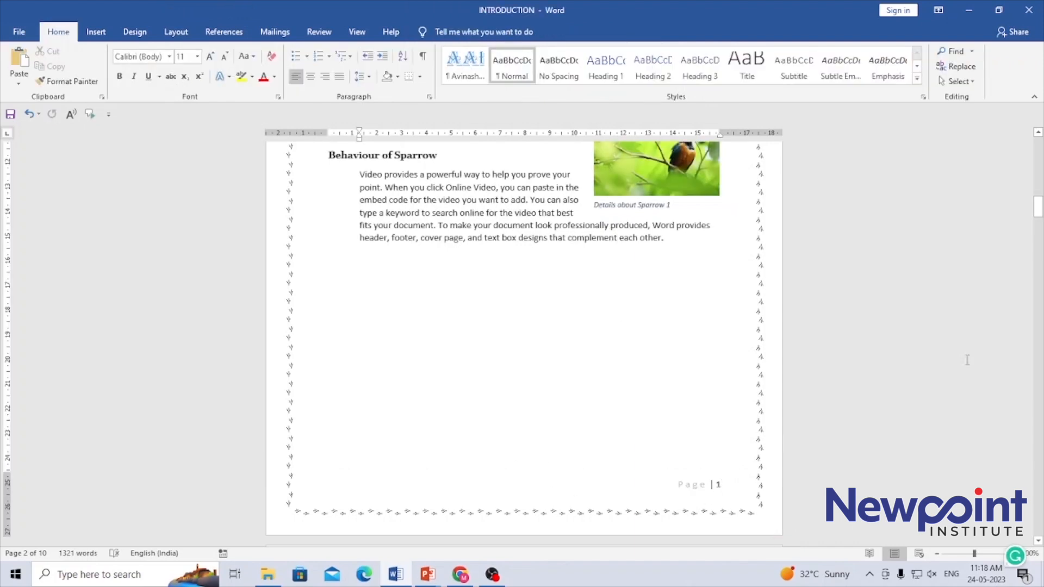
# Step: Scroll through the pages to check each page number, then reopen the 'Page | 1' footer for editing
pyautogui.moveTo(1039, 211); pyautogui.dragTo(1040, 247)
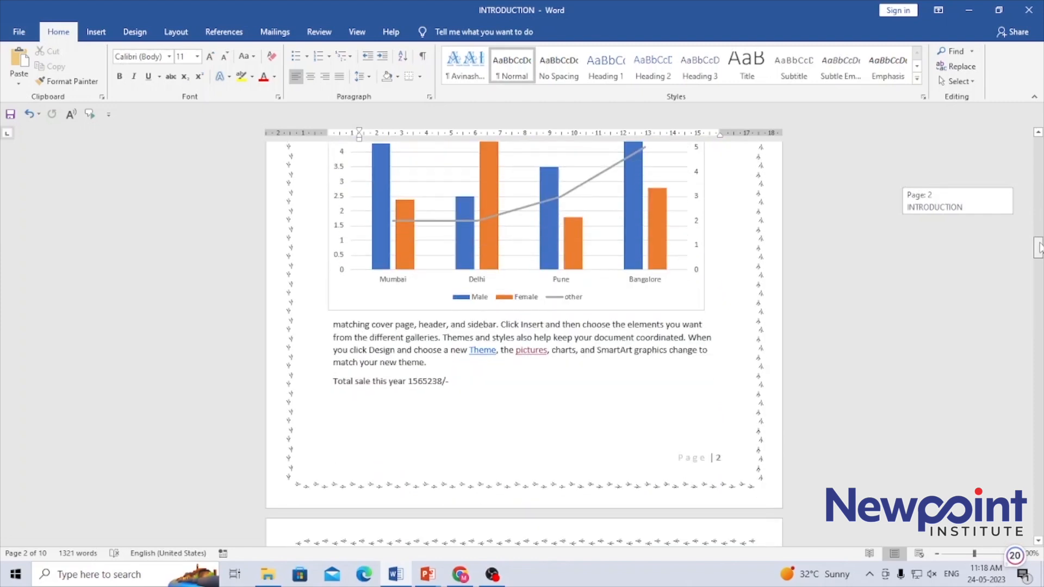
pyautogui.moveTo(1040, 247); pyautogui.dragTo(1038, 298)
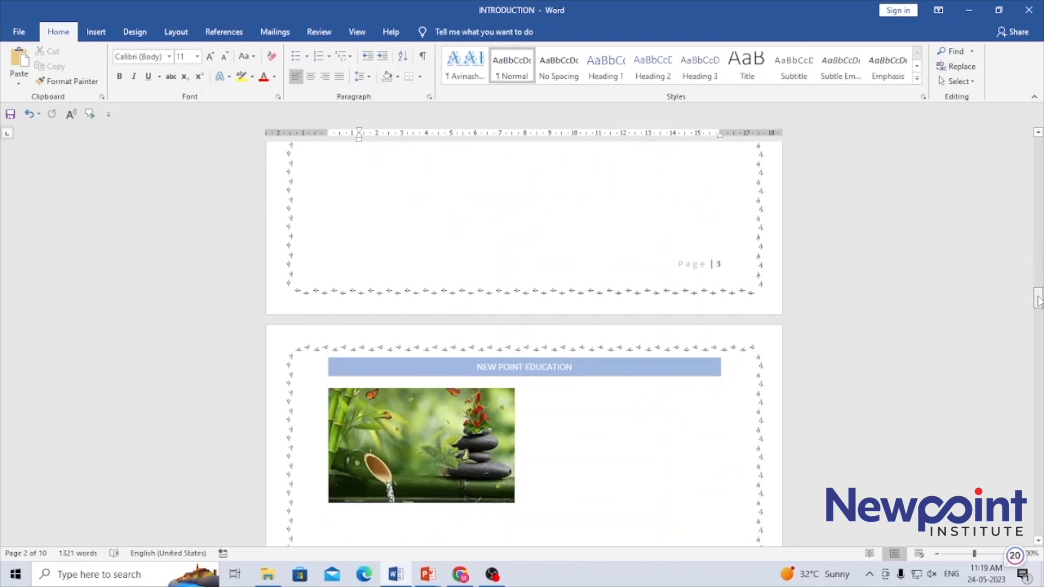
pyautogui.moveTo(1039, 298); pyautogui.dragTo(1039, 184)
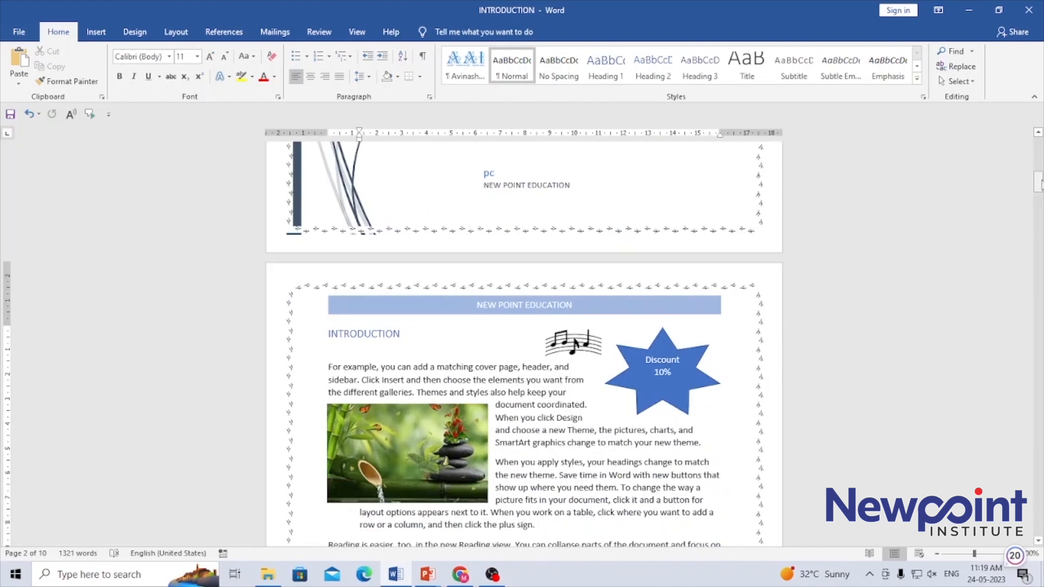
pyautogui.click(1039, 133)
pyautogui.scroll(6, 1038, 132)
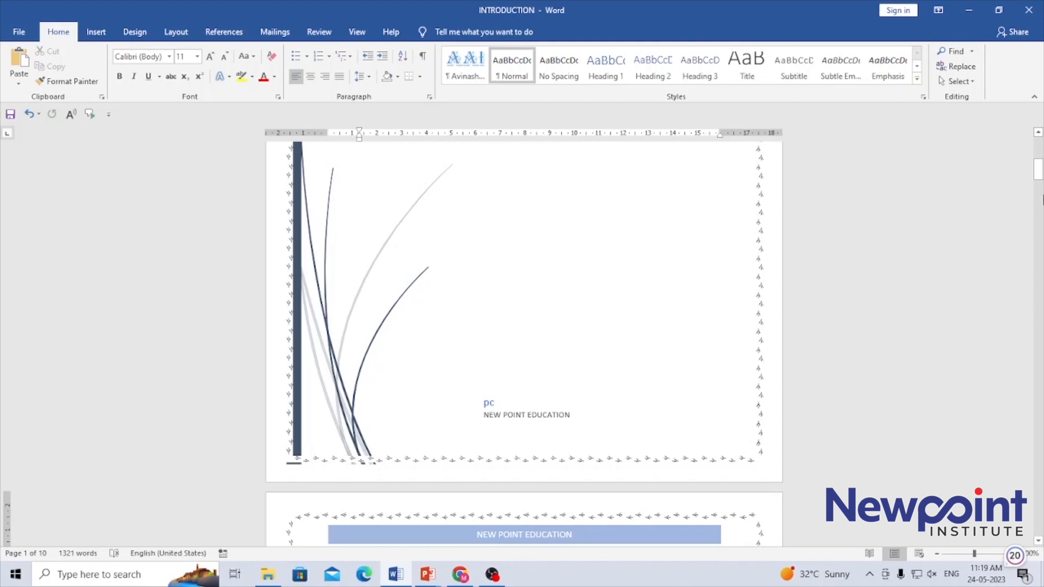
pyautogui.moveTo(1038, 183); pyautogui.dragTo(1039, 155)
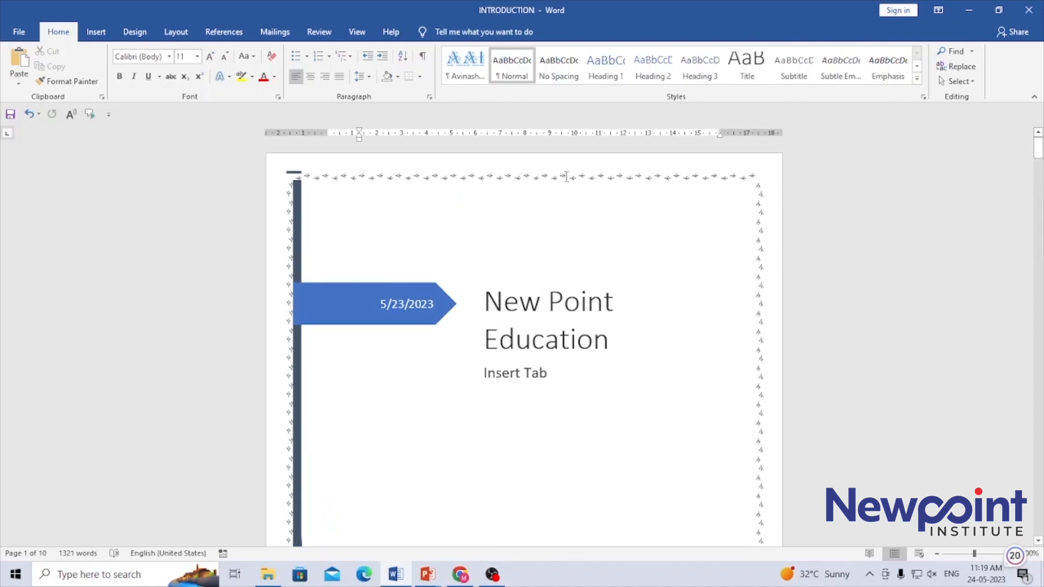
pyautogui.moveTo(1039, 149); pyautogui.dragTo(1039, 184)
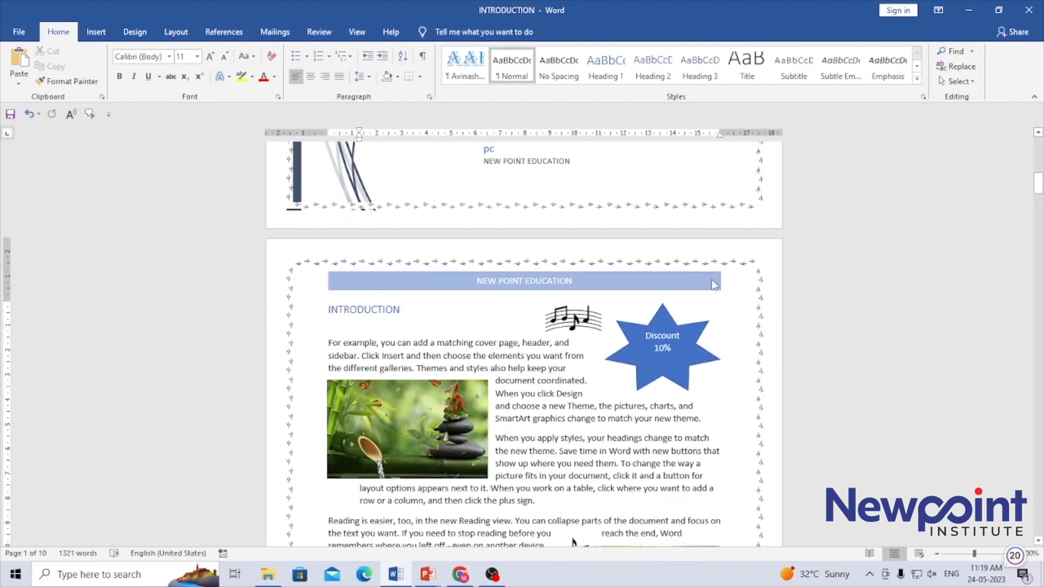
pyautogui.moveTo(1040, 183); pyautogui.dragTo(1040, 210)
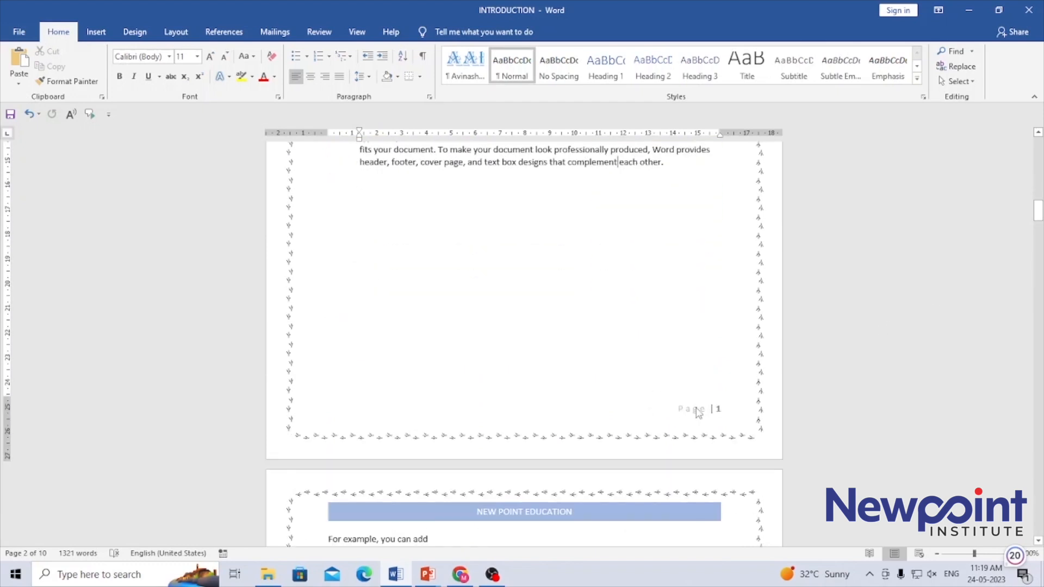
pyautogui.click(442, 229)
pyautogui.doubleClick(695, 408)
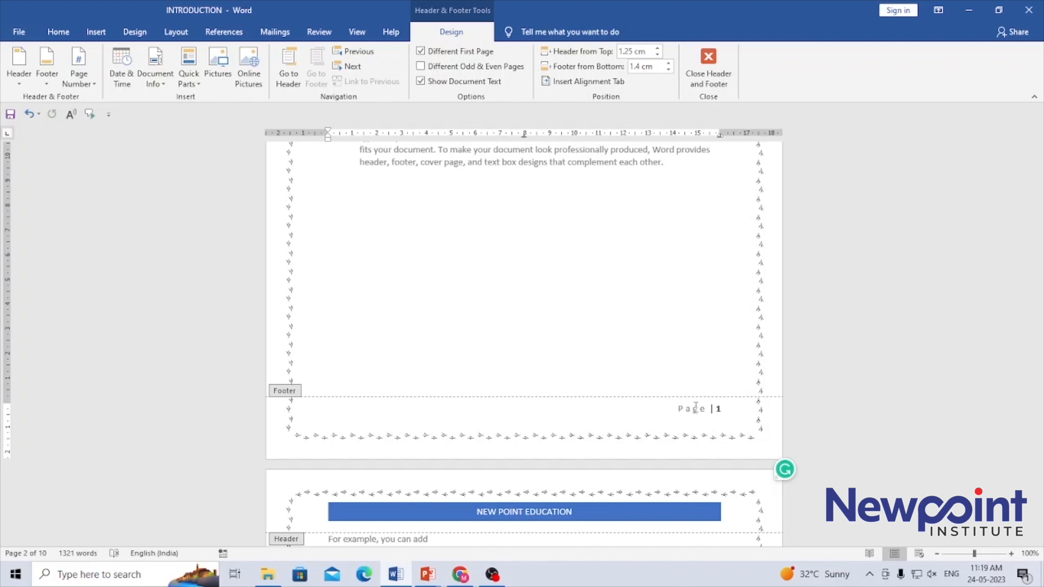
# Step: Review the cover page and next page headers and the footer, then return to the body text
pyautogui.click(286, 64)
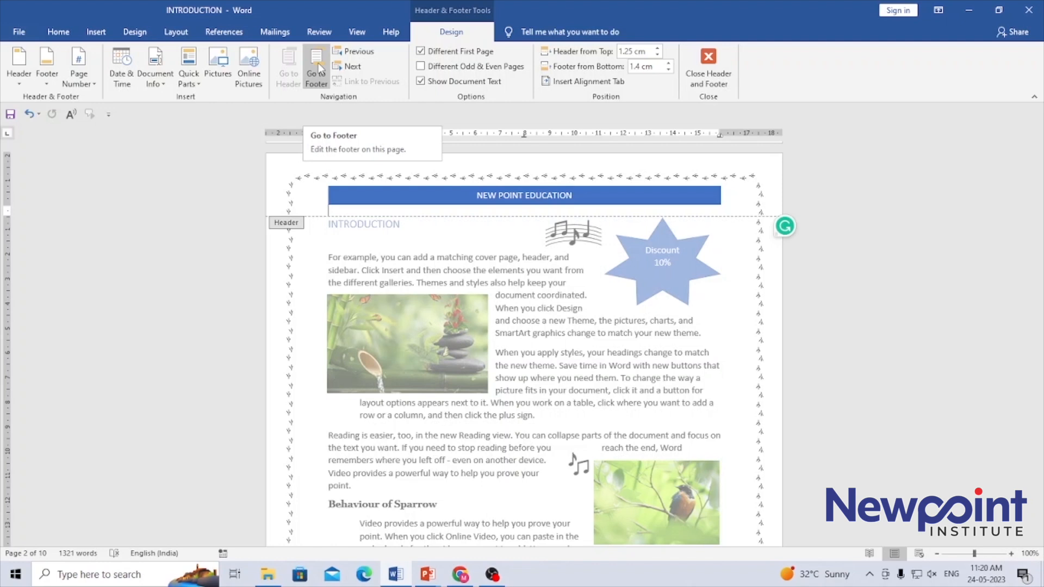
pyautogui.click(353, 53)
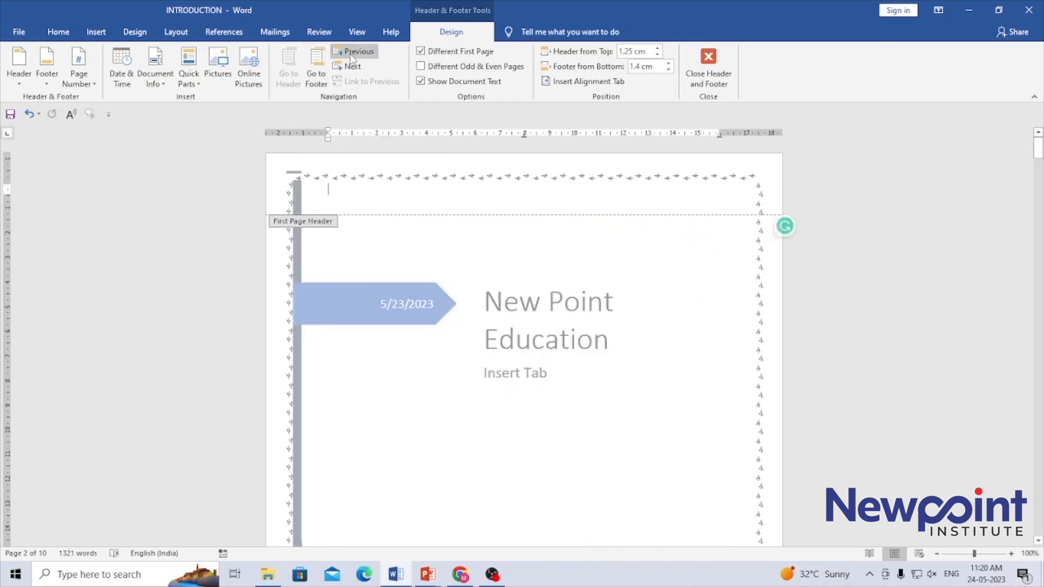
pyautogui.click(352, 66)
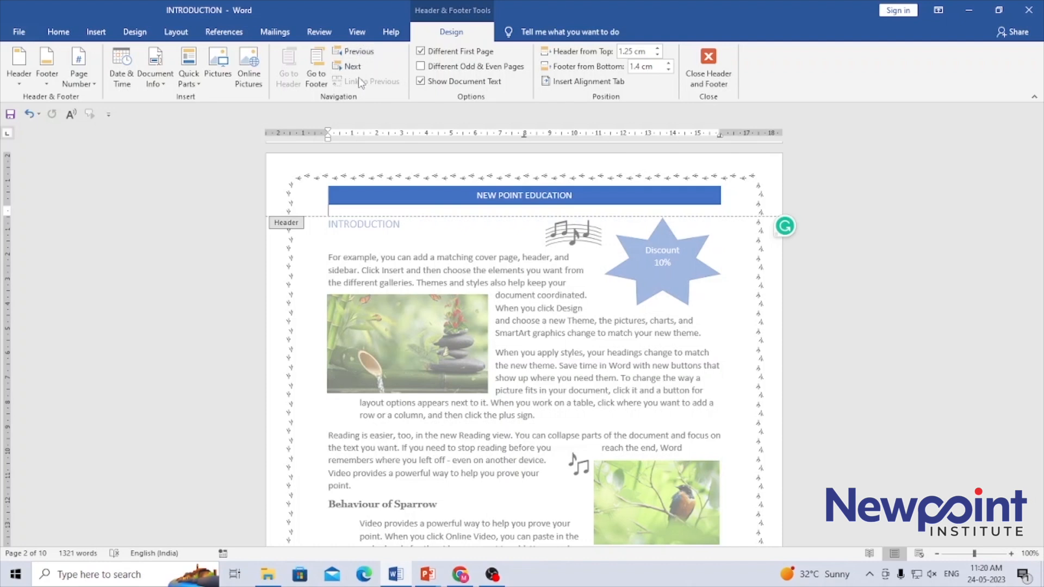
pyautogui.click(315, 76)
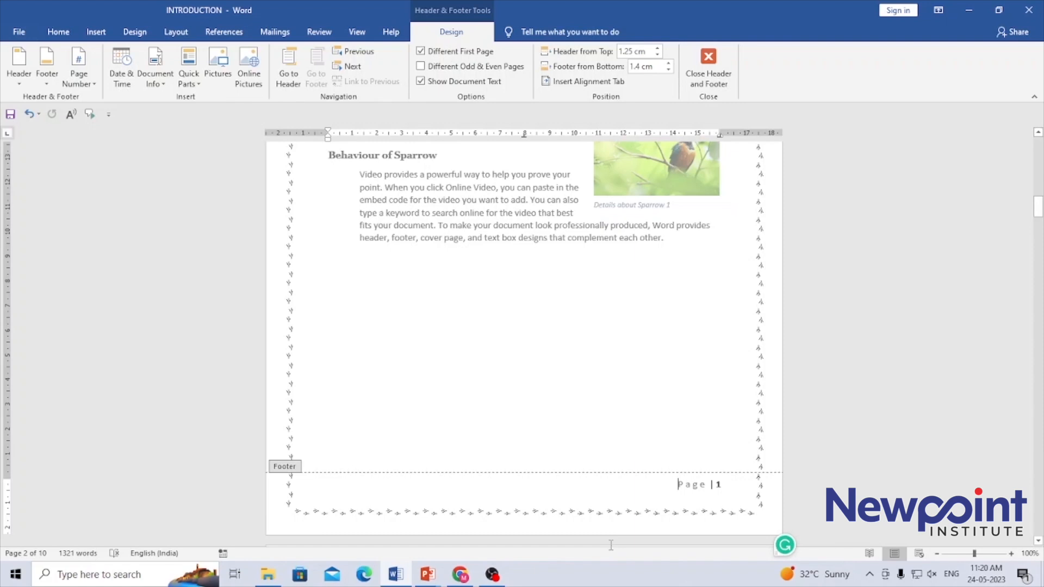
pyautogui.click(719, 85)
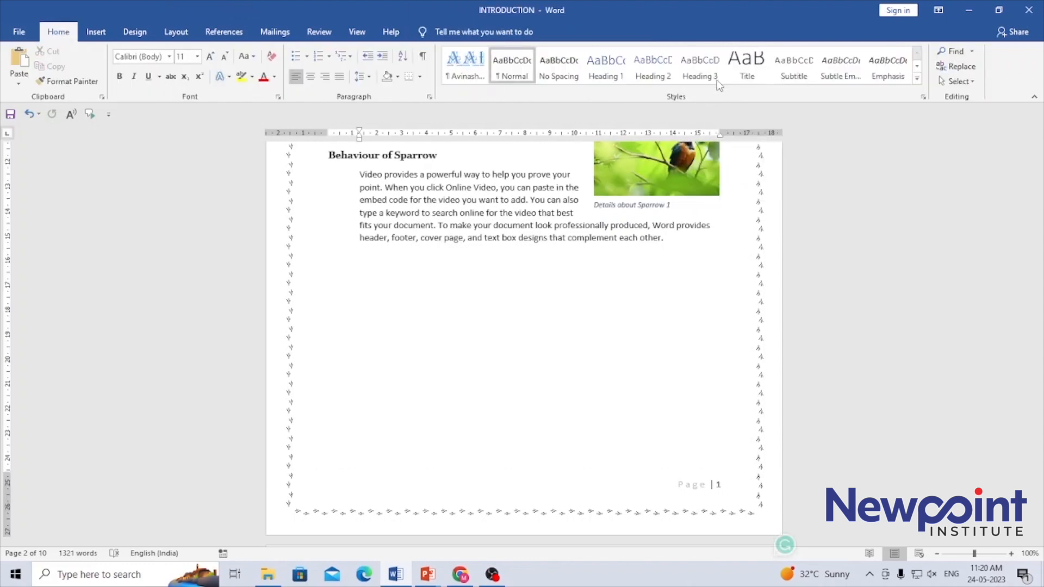